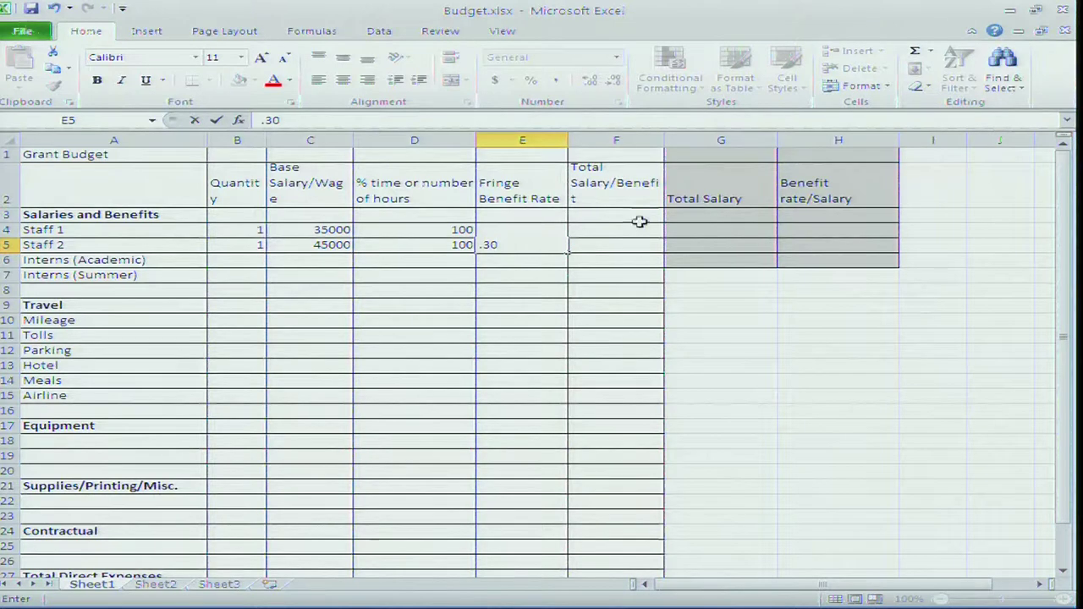
Enter the Total Salary amounts: 35000 for Staff 1 in G4 and 45000 for Staff 2 in G5
left_click(616, 244)
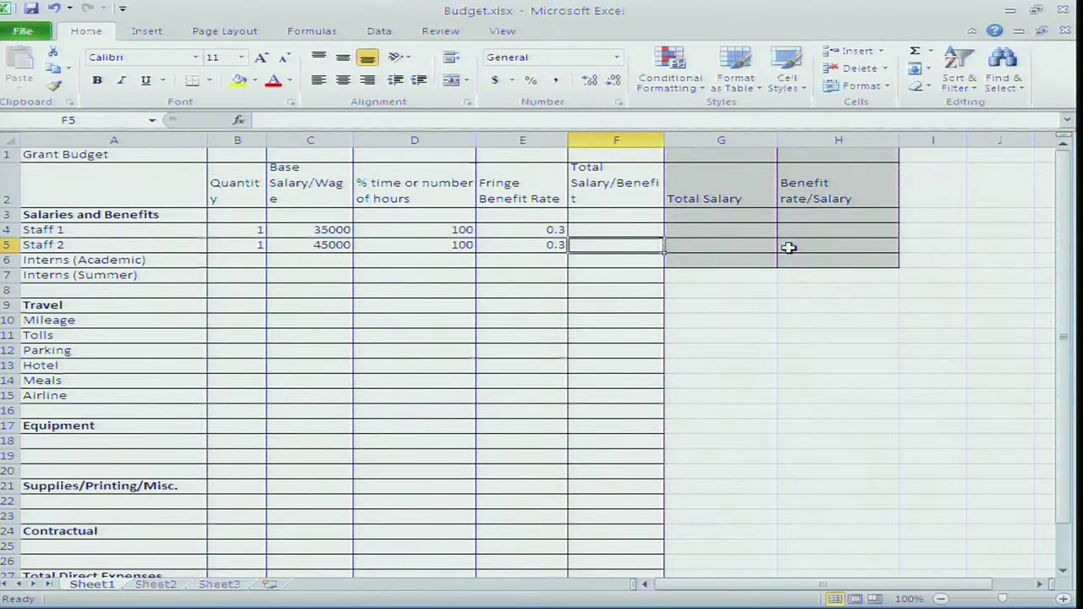
left_click(702, 229)
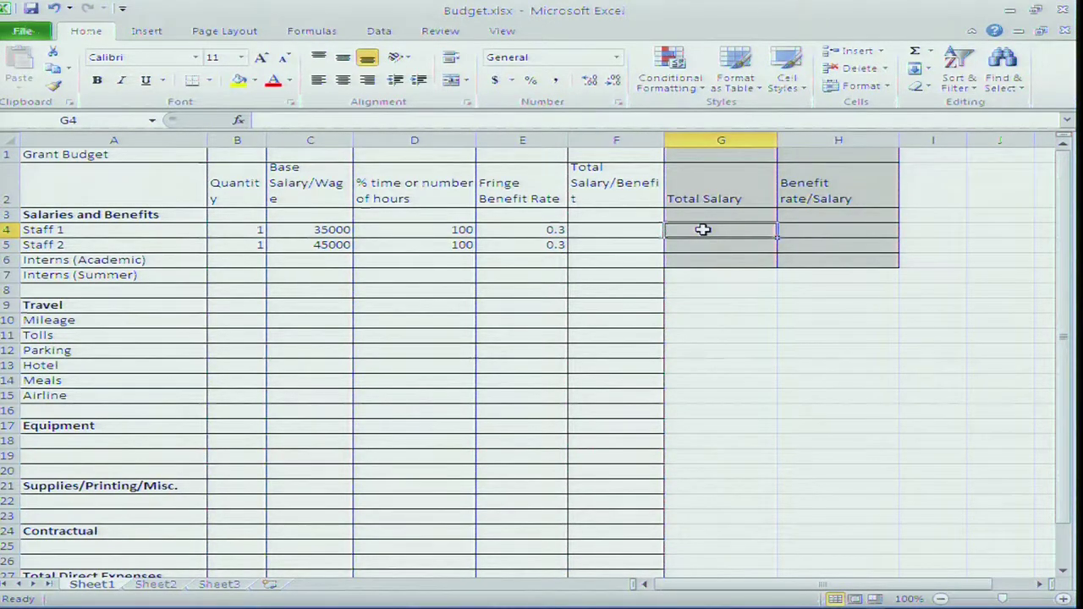
type("3")
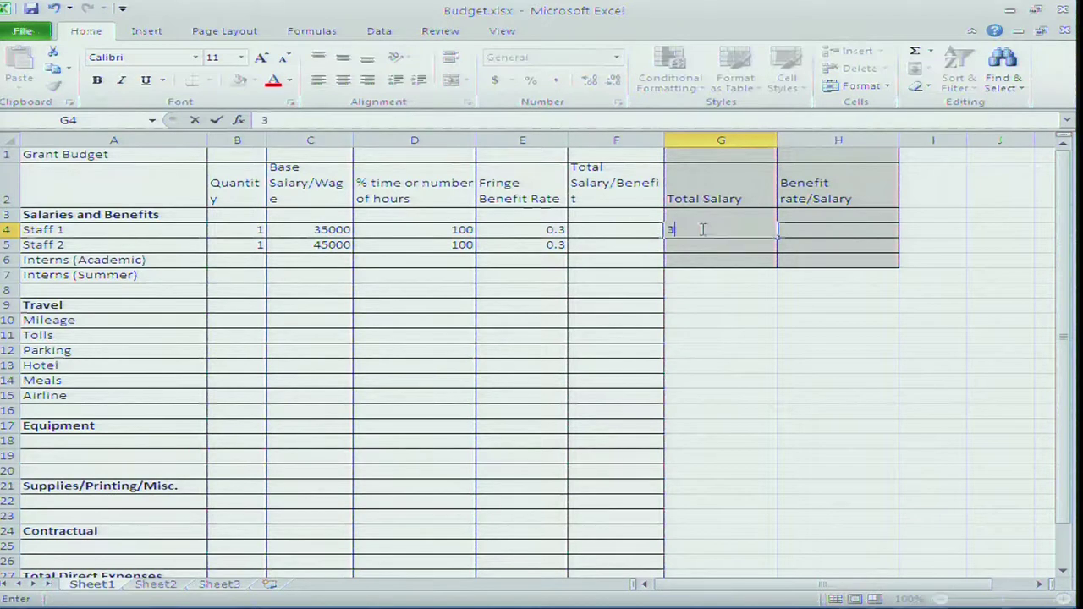
type("5000")
key("Return")
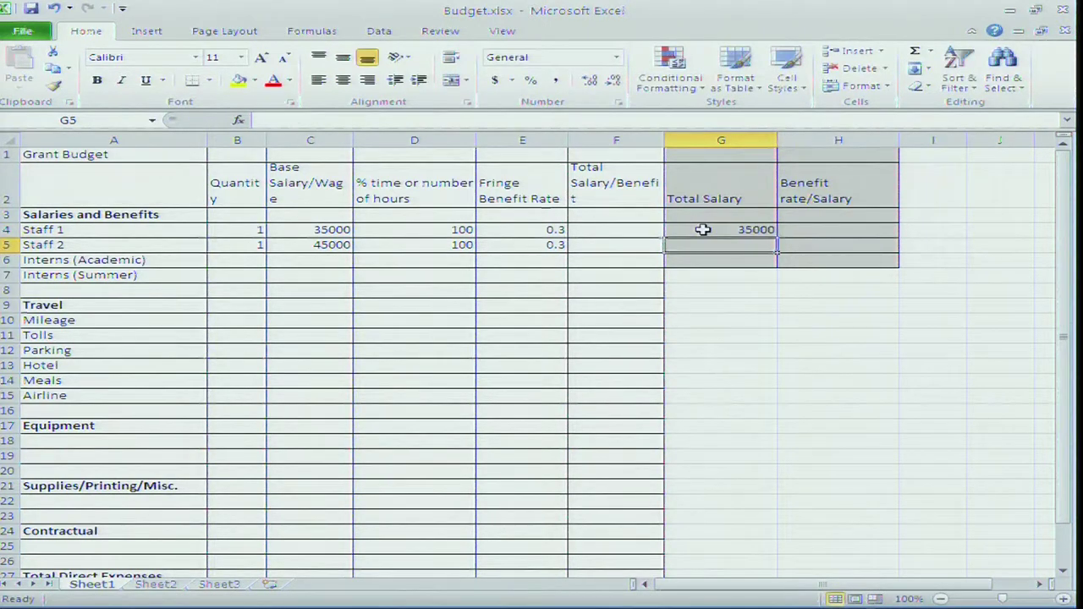
type("45")
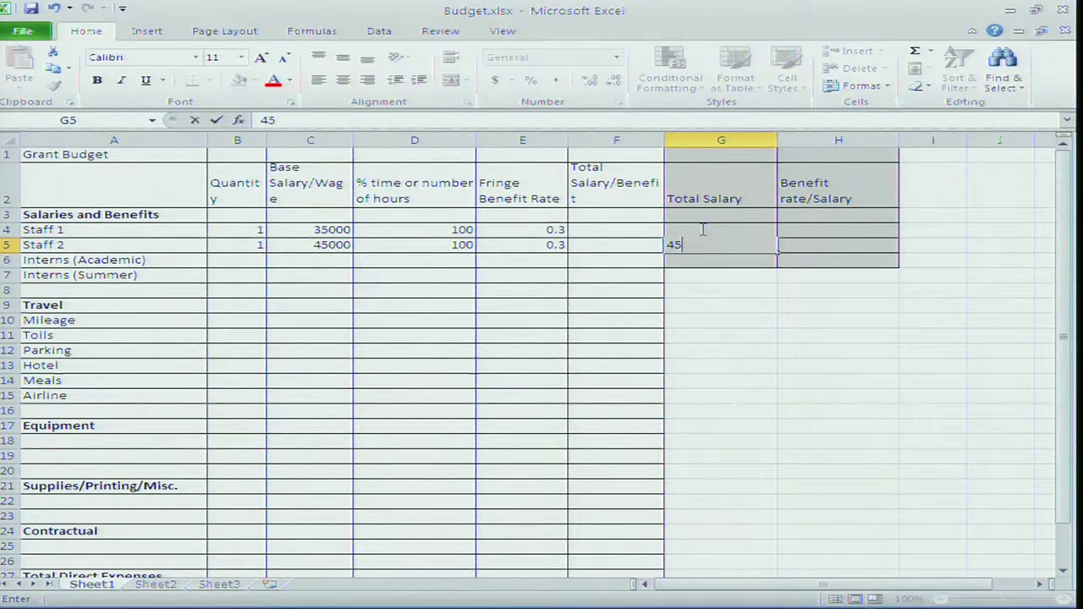
type("000")
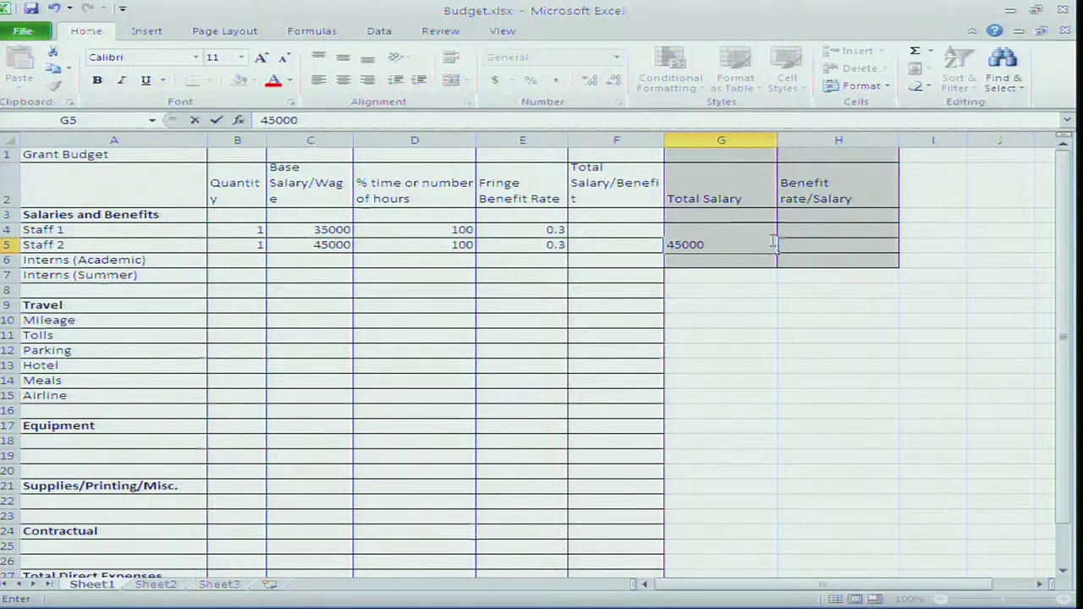
Calculate Staff 1's benefit amount in H4 with =G4*E4 and fill the formula down to Staff 2 in H5
left_click(801, 229)
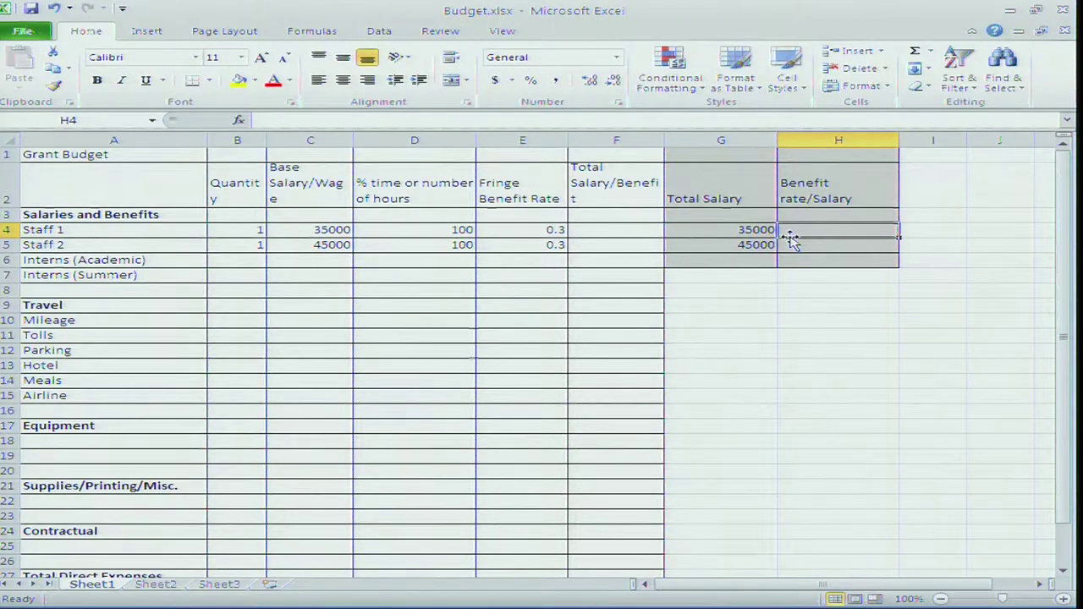
type("=")
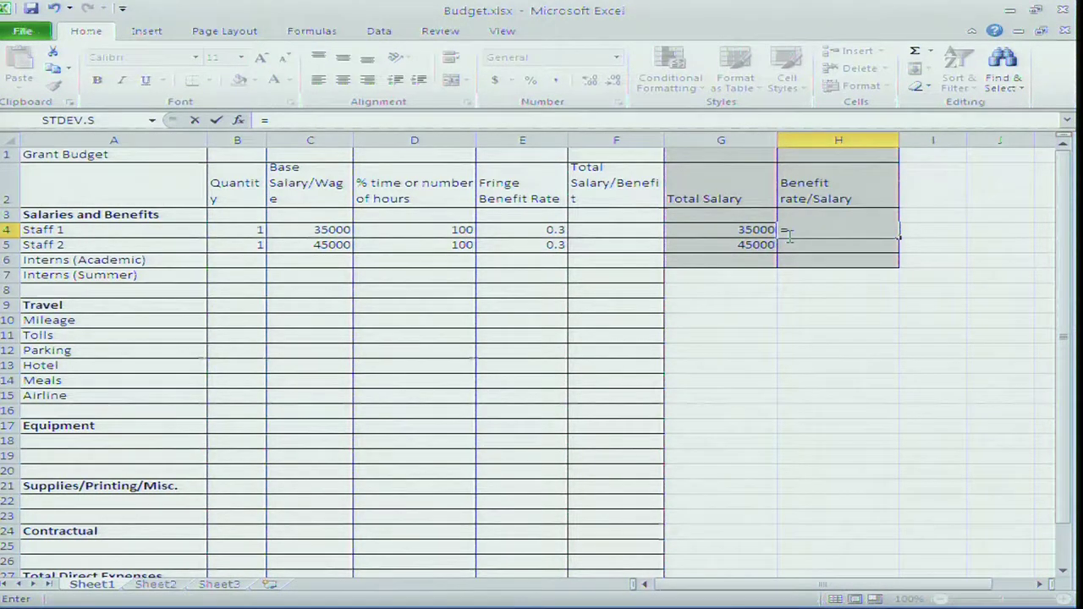
left_click(753, 229)
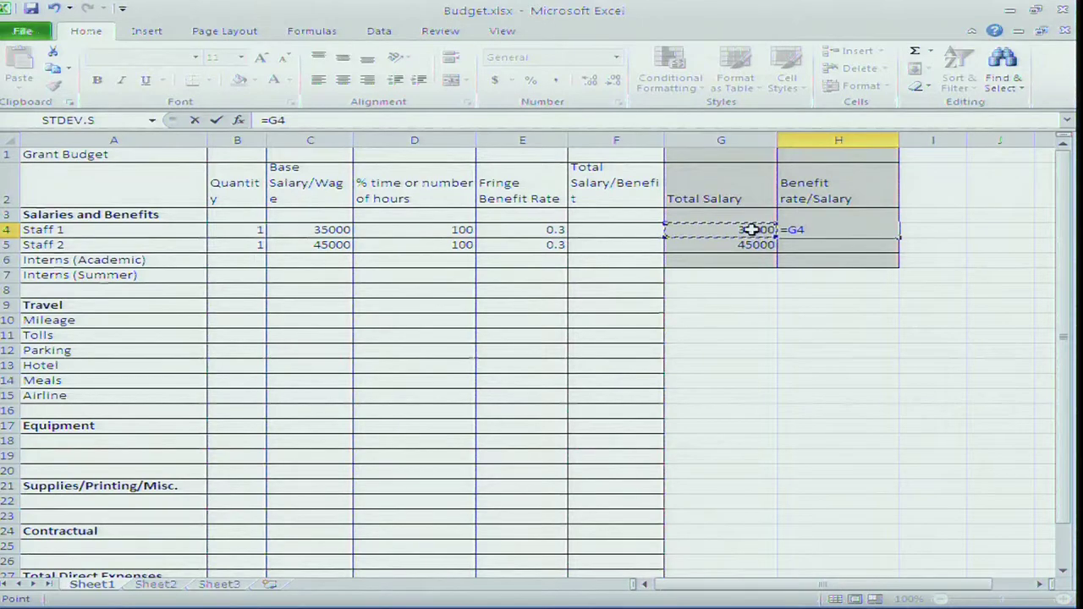
type("*")
left_click(544, 231)
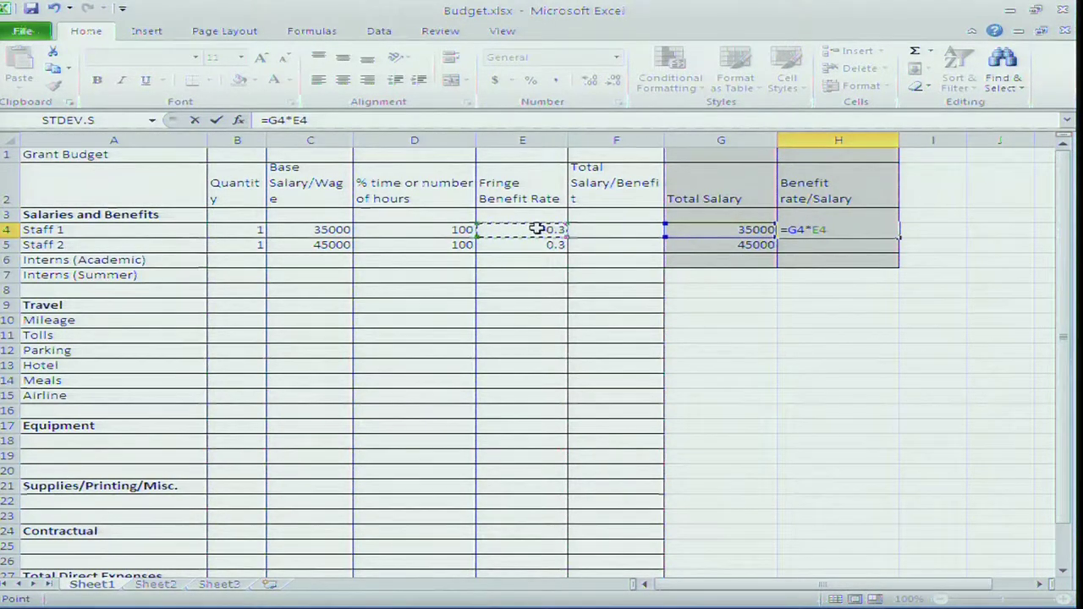
key("Return")
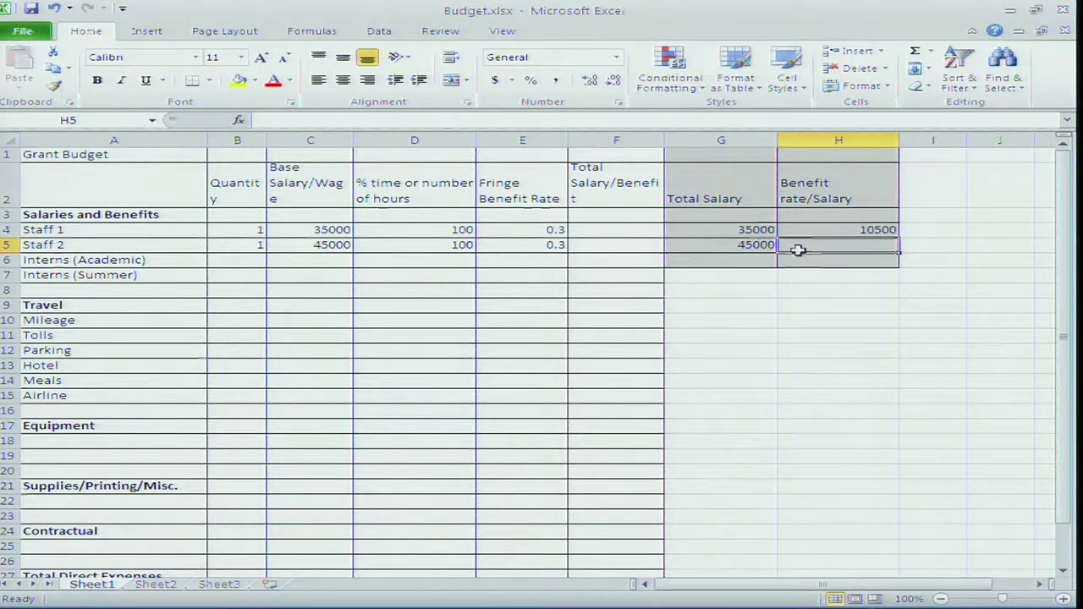
left_click(838, 228)
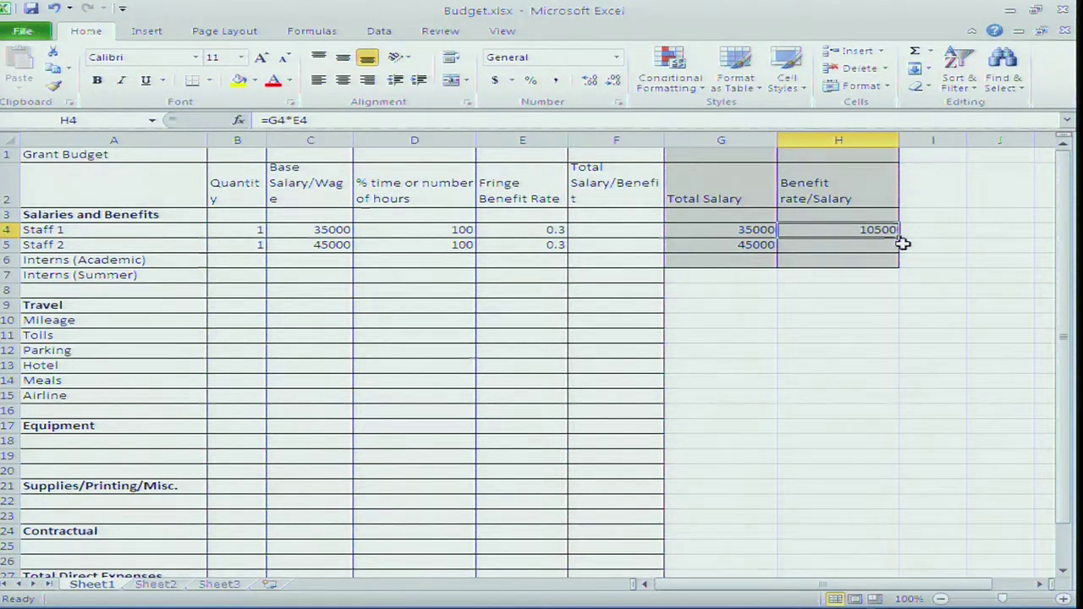
left_click_drag(901, 238, 892, 250)
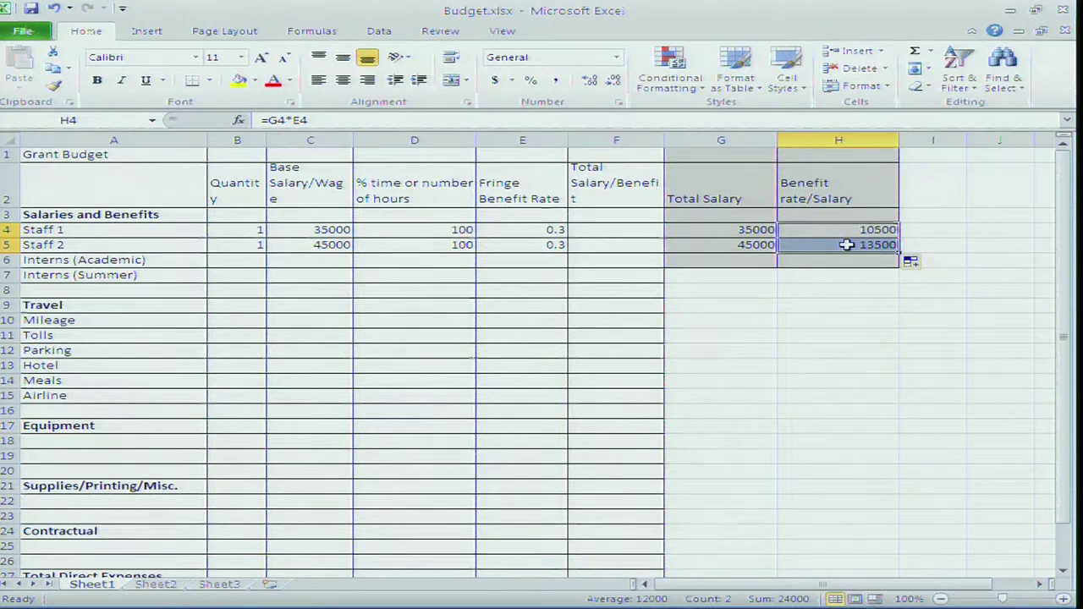
Calculate Staff 1's Total Salary/Benefit in F4 with =G4+H4 and fill the formula down to Staff 2 in F5
left_click(611, 230)
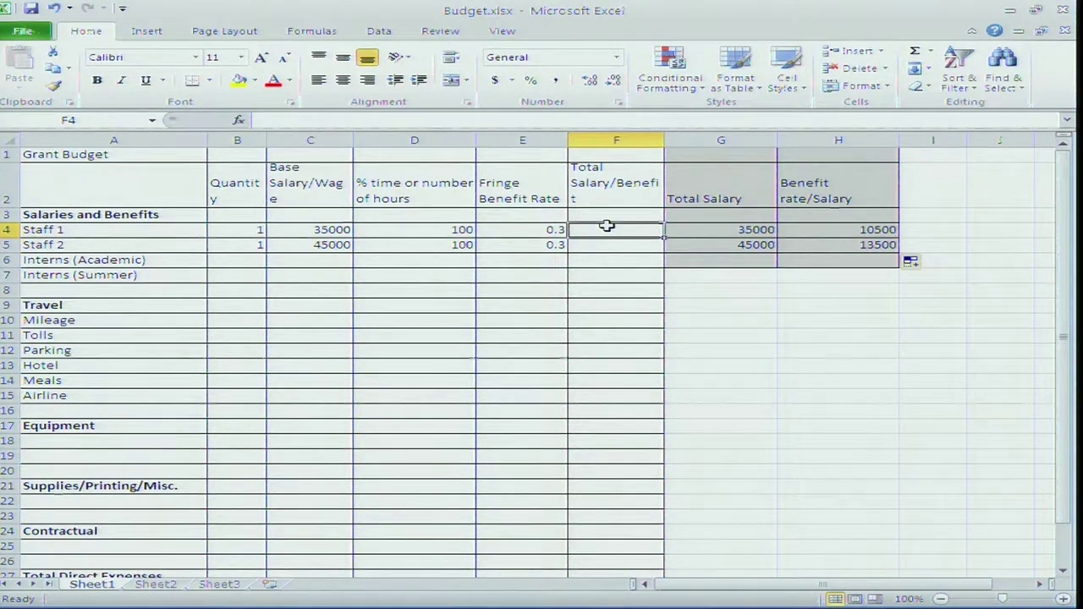
type("=")
left_click(701, 229)
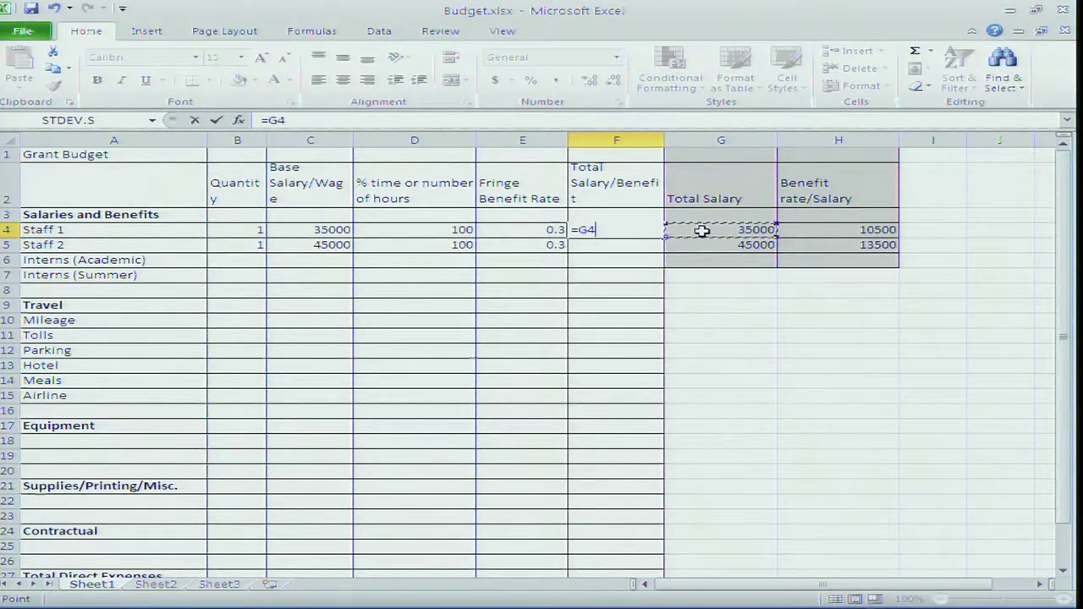
type("+")
left_click(834, 230)
key("Return")
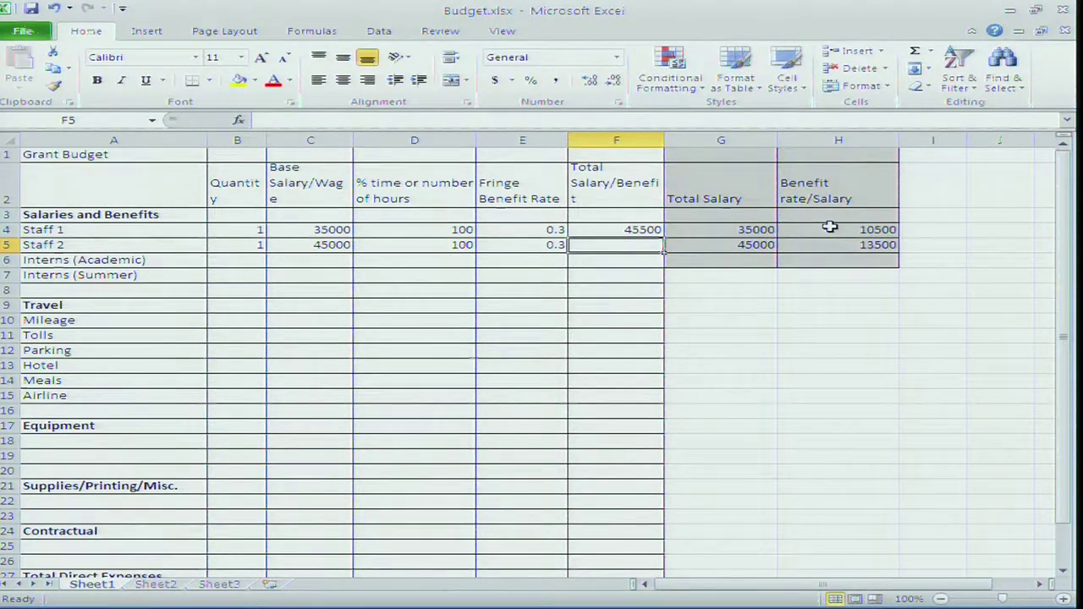
left_click(662, 229)
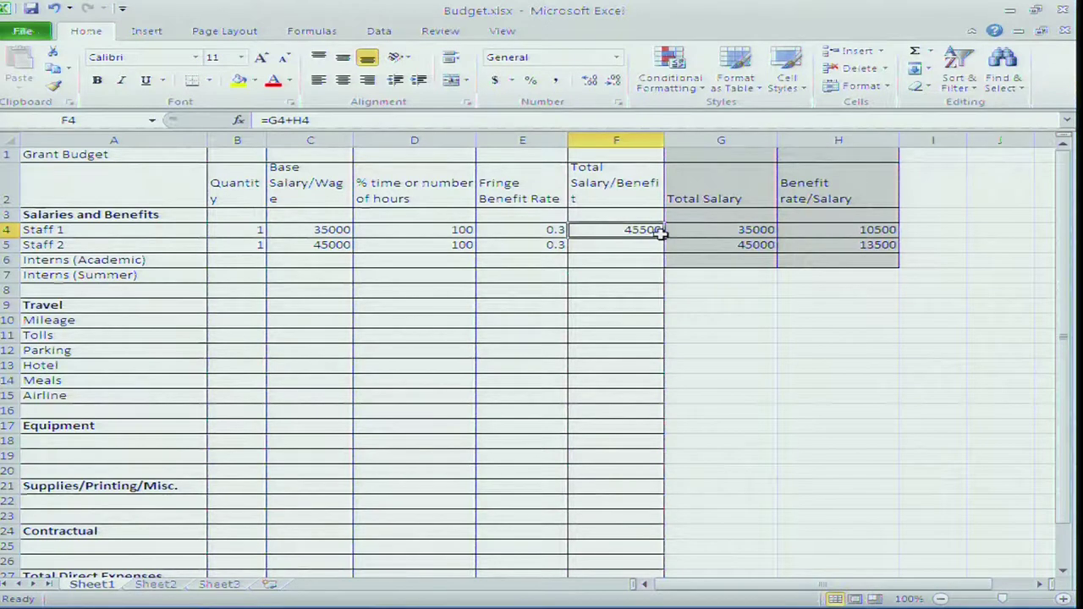
left_click_drag(662, 234, 662, 250)
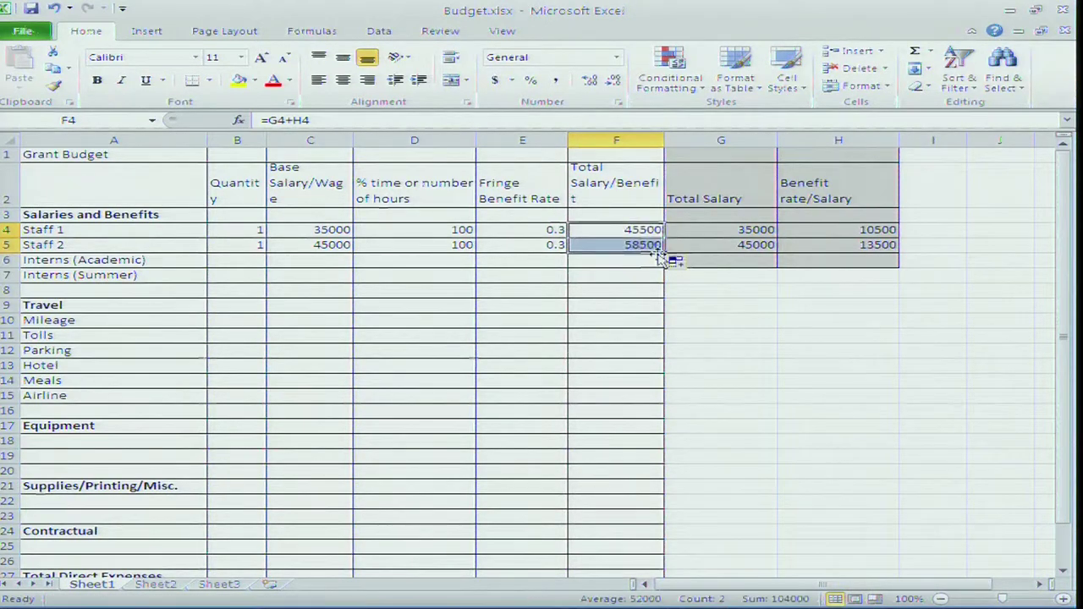
left_click(817, 317)
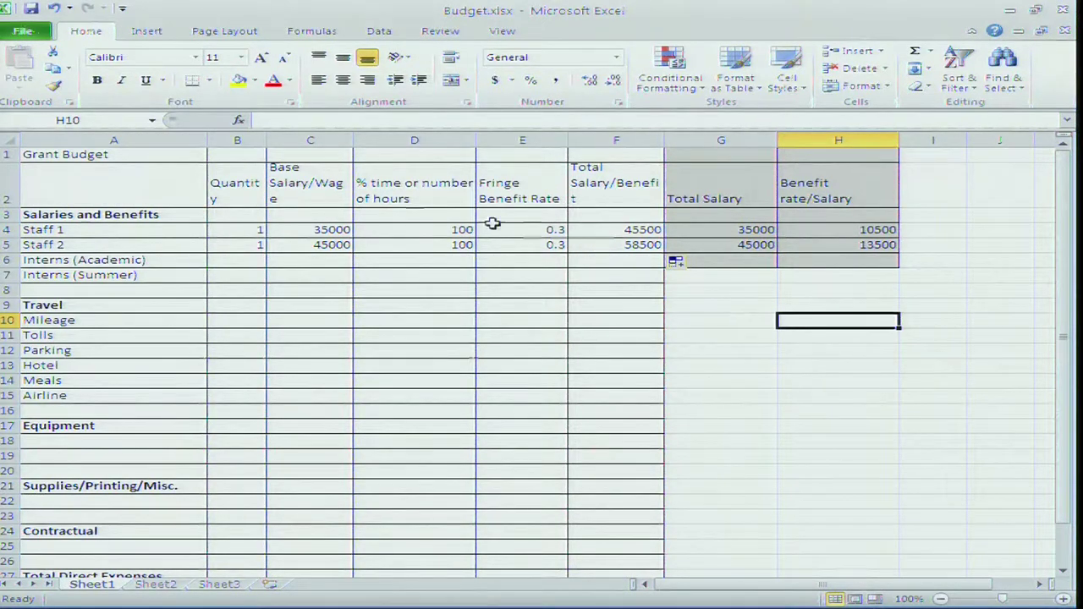
Fill in the Interns (Academic) row with quantity 8, base wage 10 and 300 hours
left_click(247, 261)
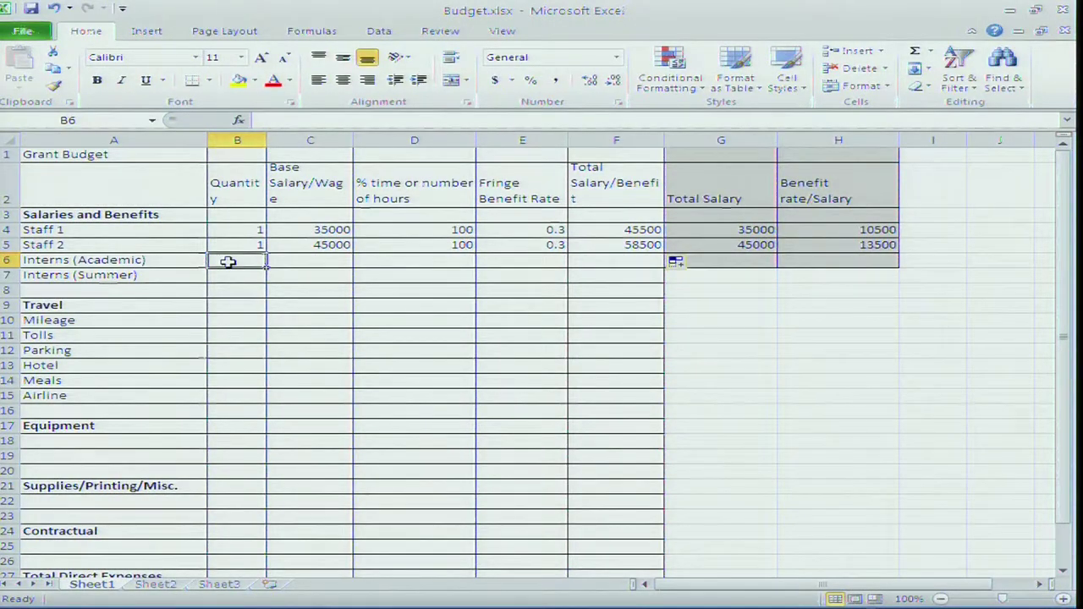
type("8")
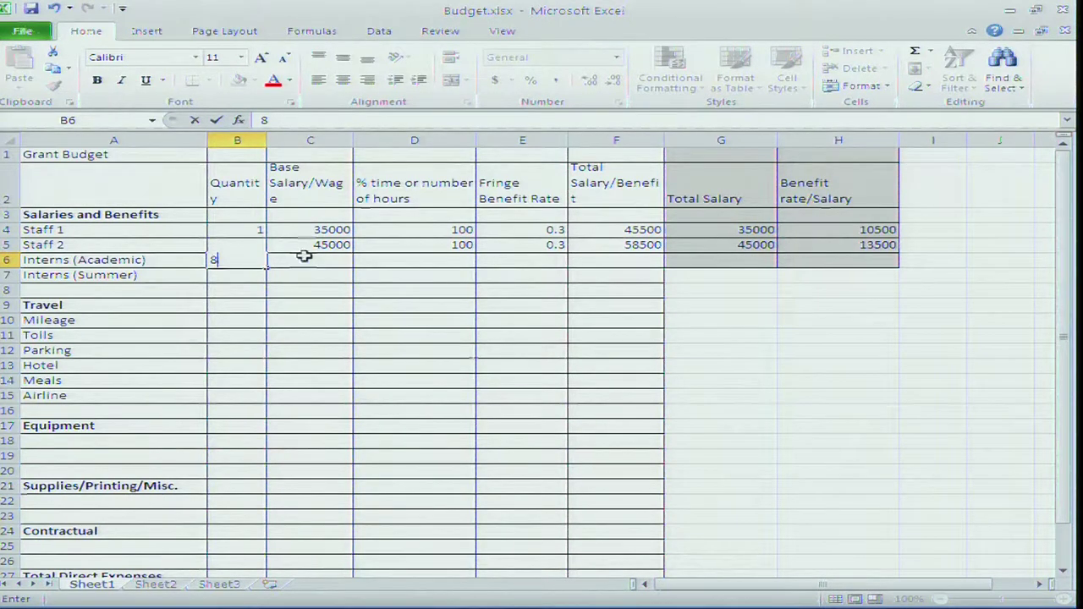
left_click(305, 261)
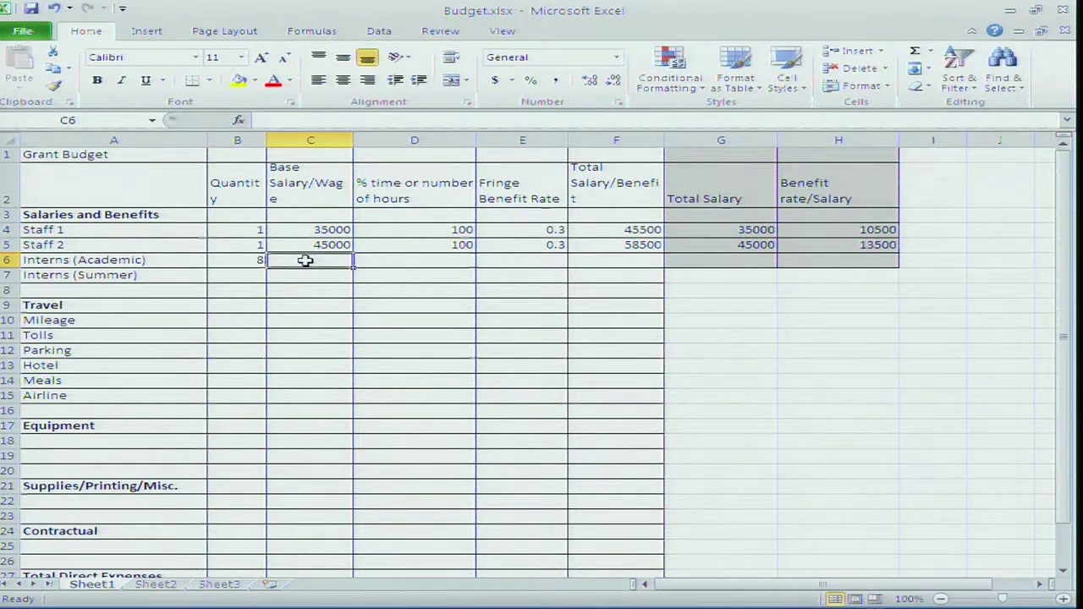
type("10")
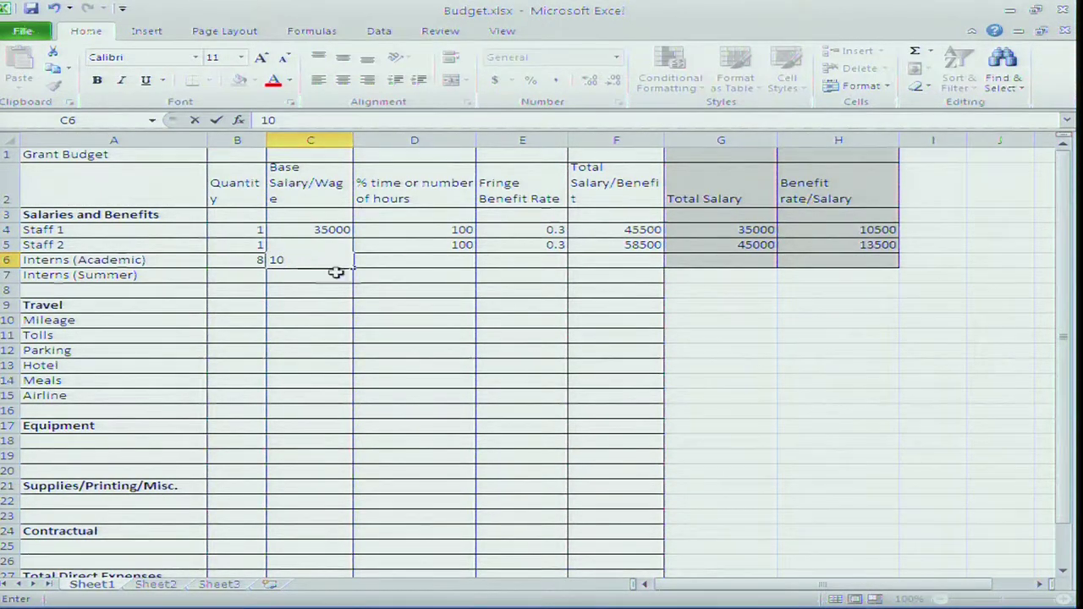
left_click(394, 261)
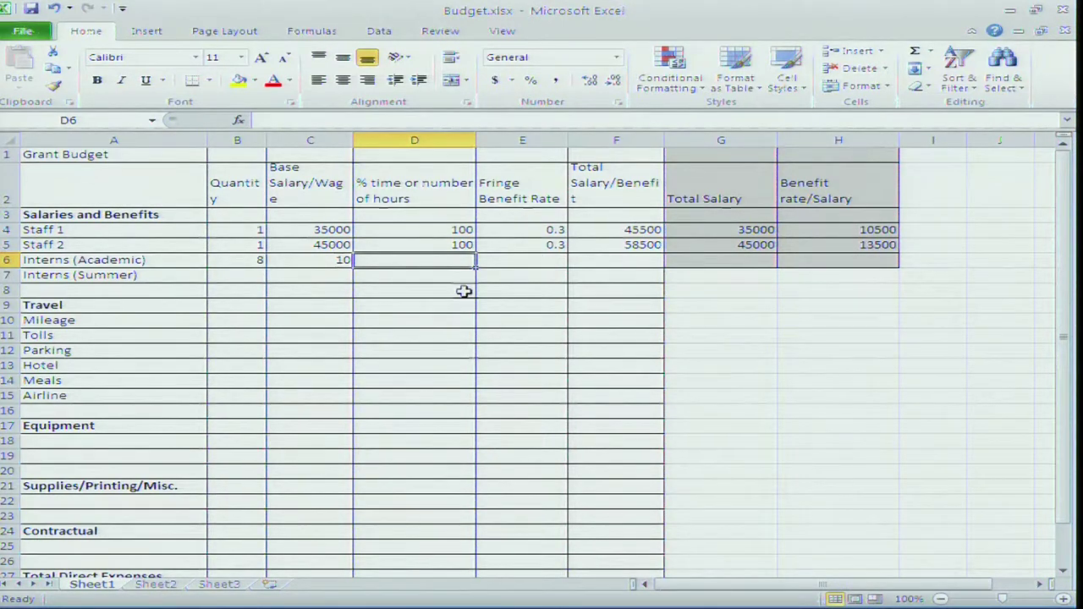
type("300")
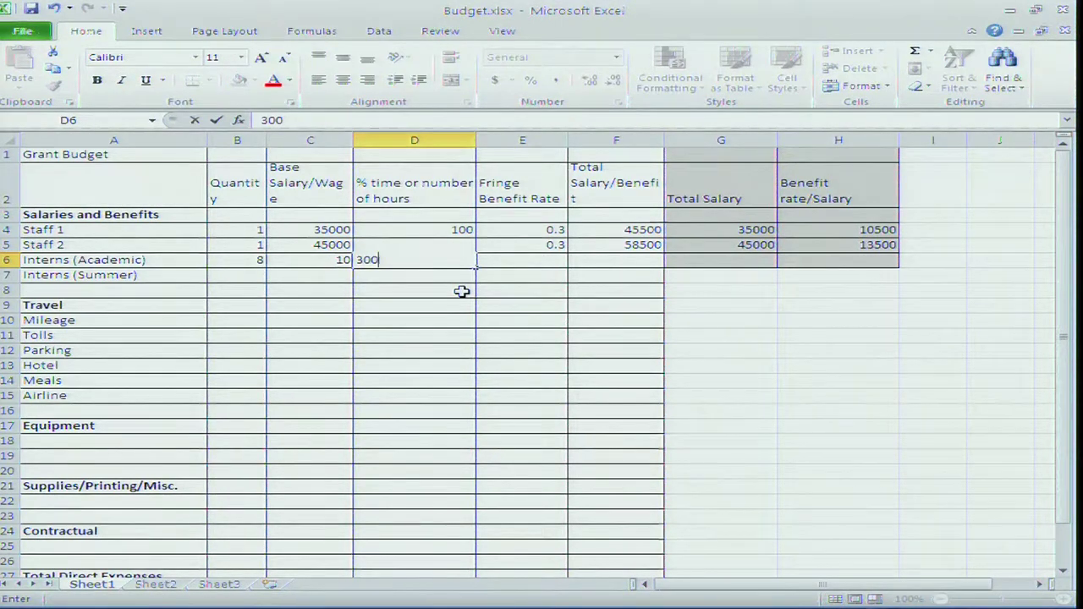
left_click(521, 264)
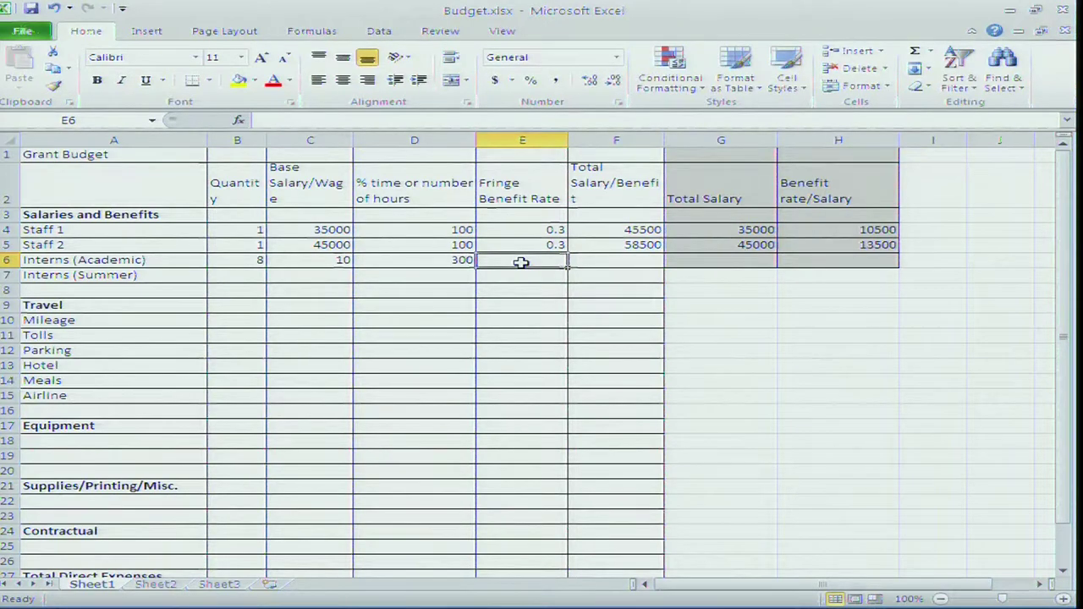
Calculate the Interns (Academic) total in F6 by multiplying quantity, wage and hours with =B6*C6*D6
left_click(611, 261)
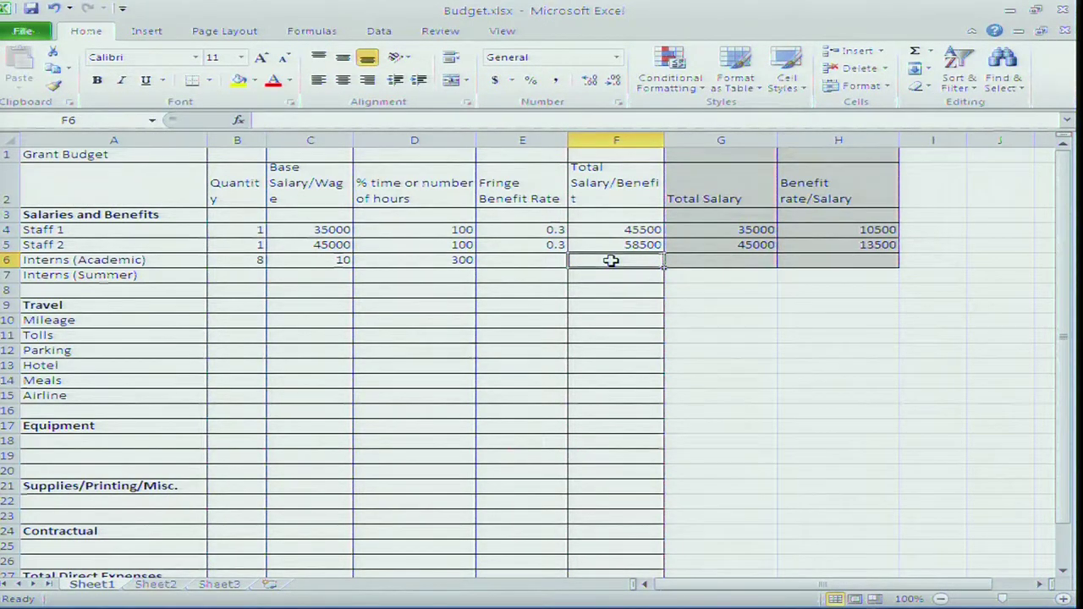
type("=")
left_click(254, 260)
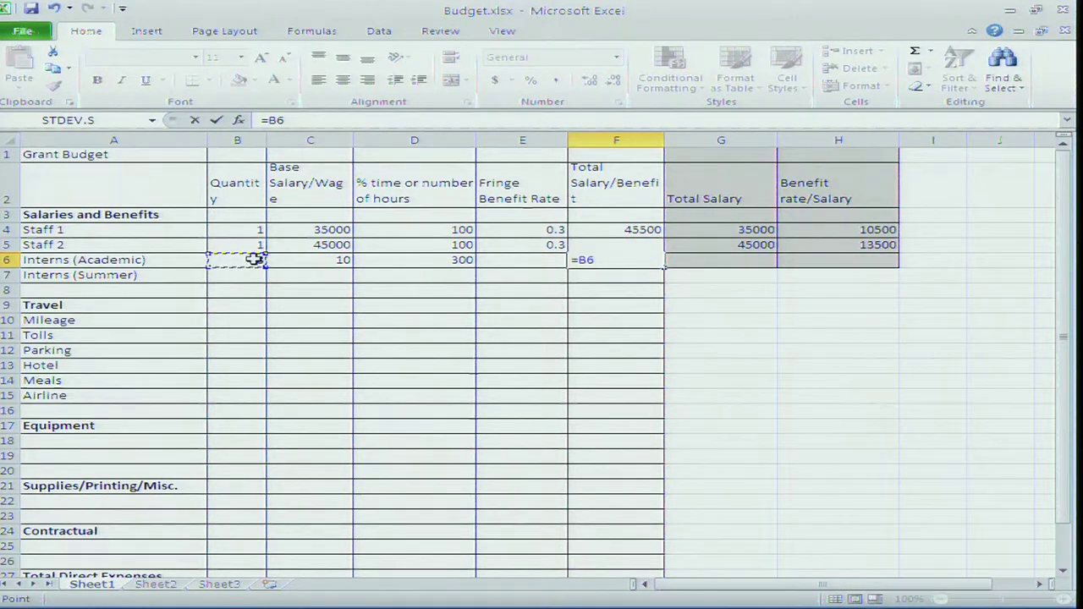
type("*")
left_click(326, 260)
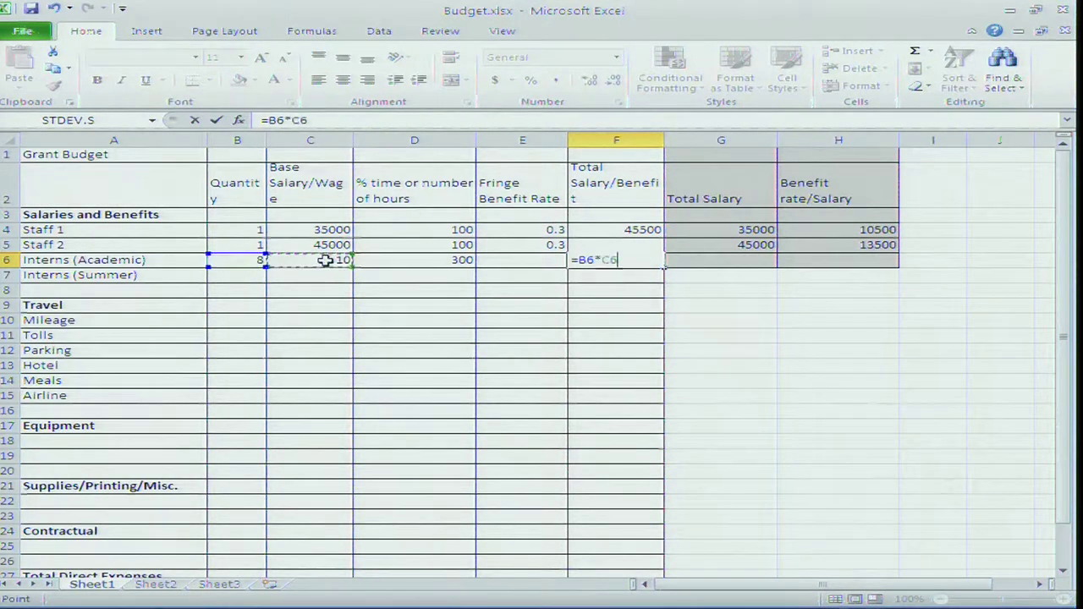
type("*")
left_click(398, 260)
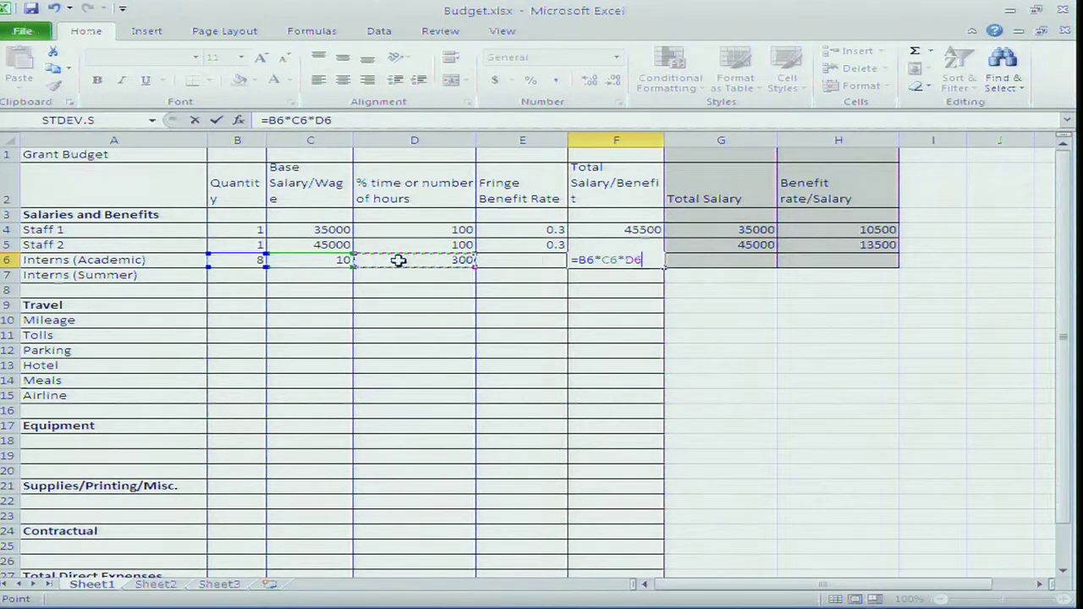
key("Return")
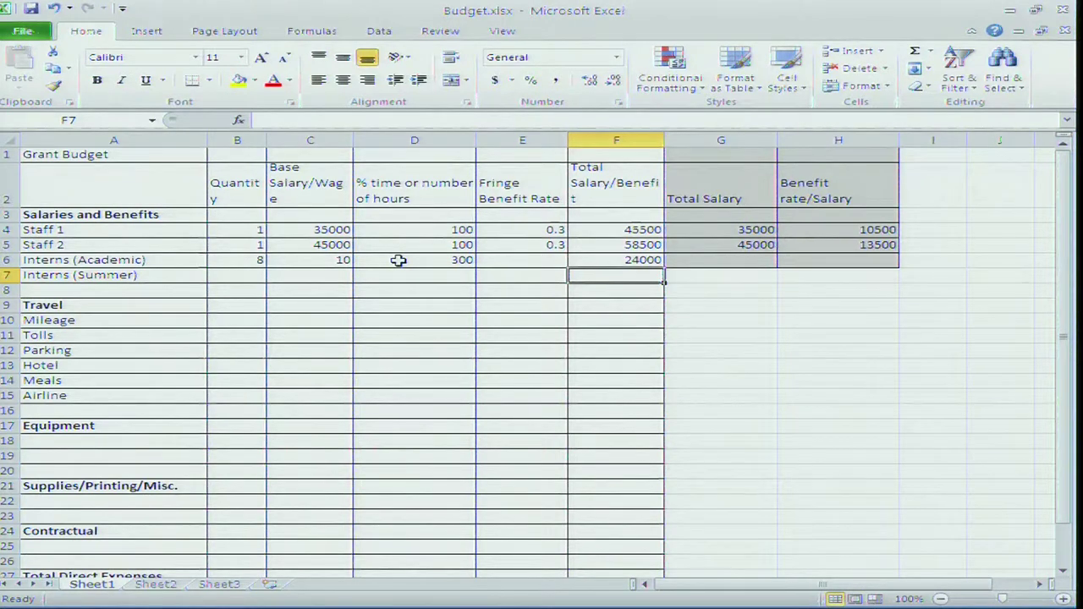
Fill in the Interns (Summer) row with quantity 2, base wage 12, 840 hours and a fringe benefit rate of .0765
left_click(227, 274)
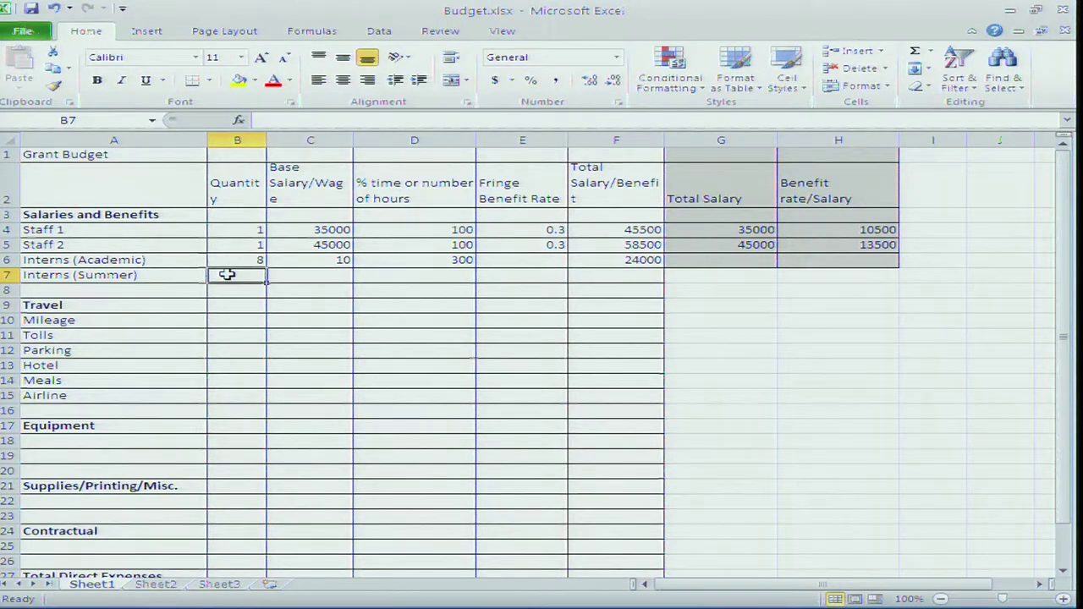
type("2")
left_click(312, 276)
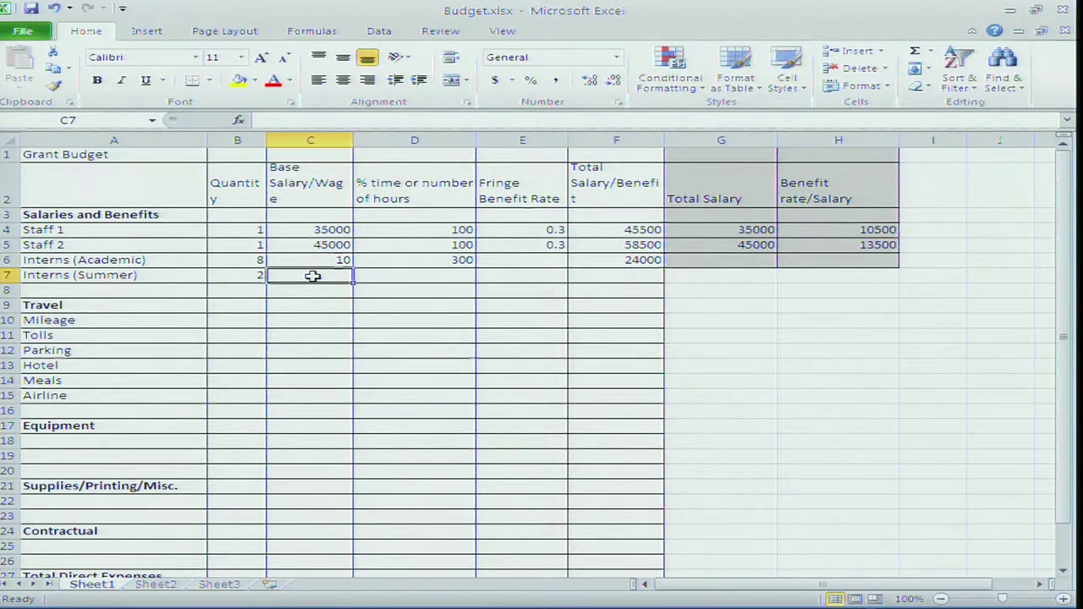
type("12")
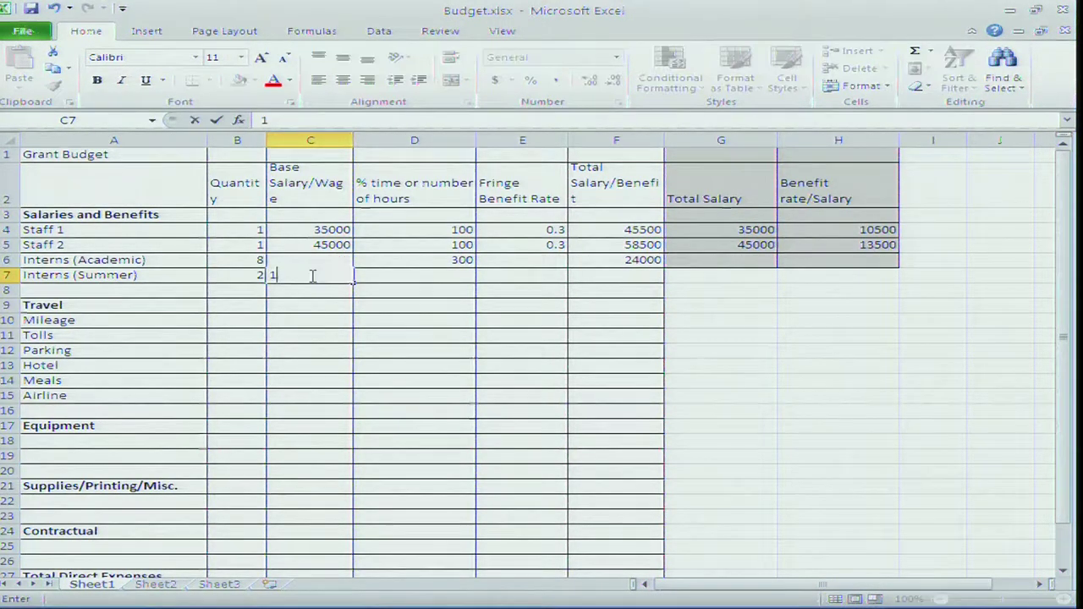
left_click(409, 275)
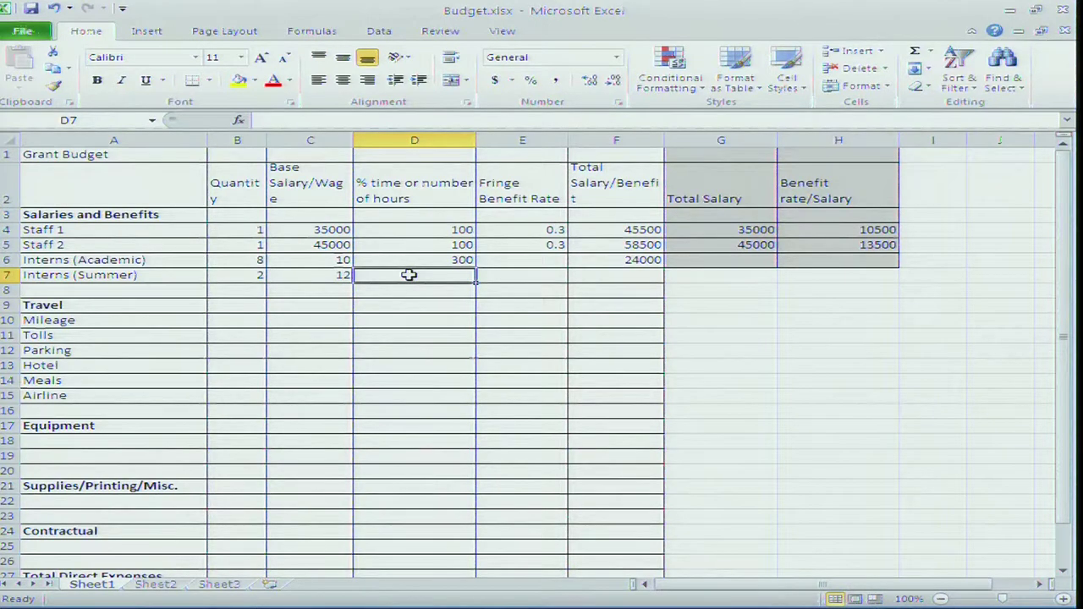
type("84")
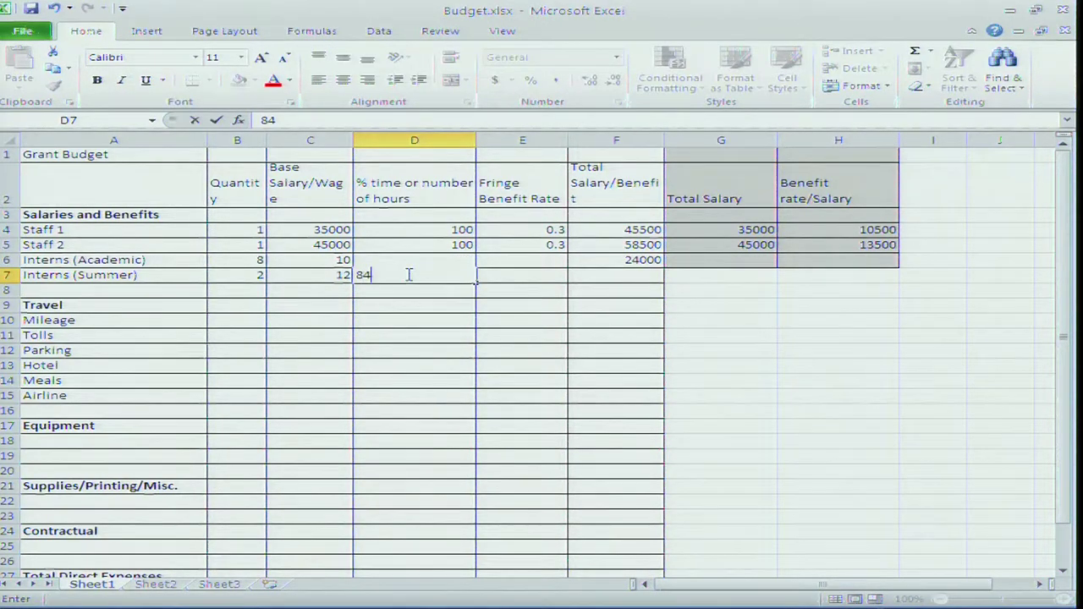
type("0")
left_click(518, 280)
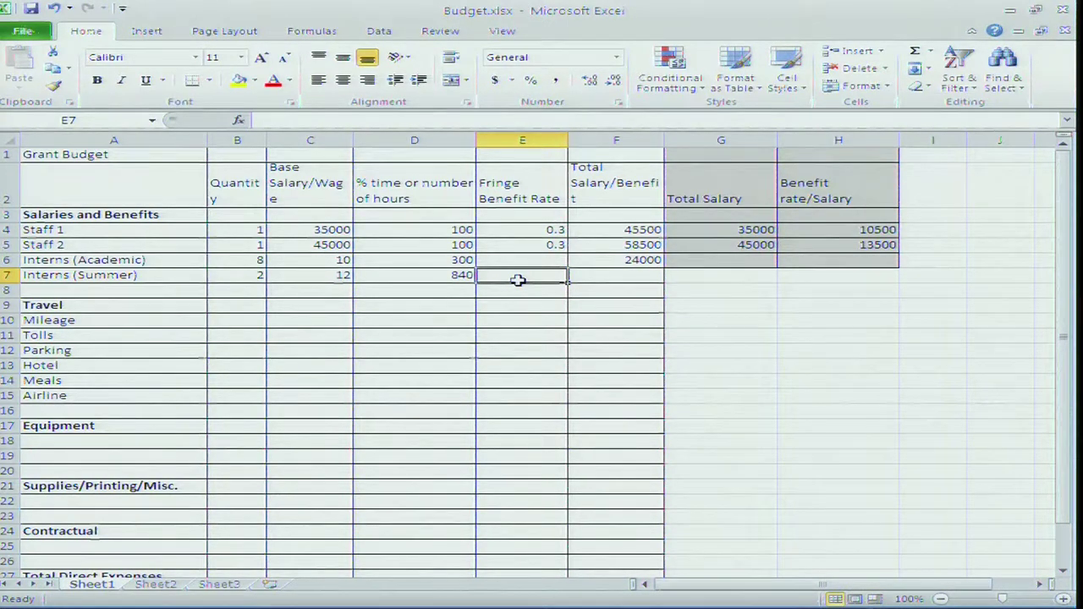
type(".0")
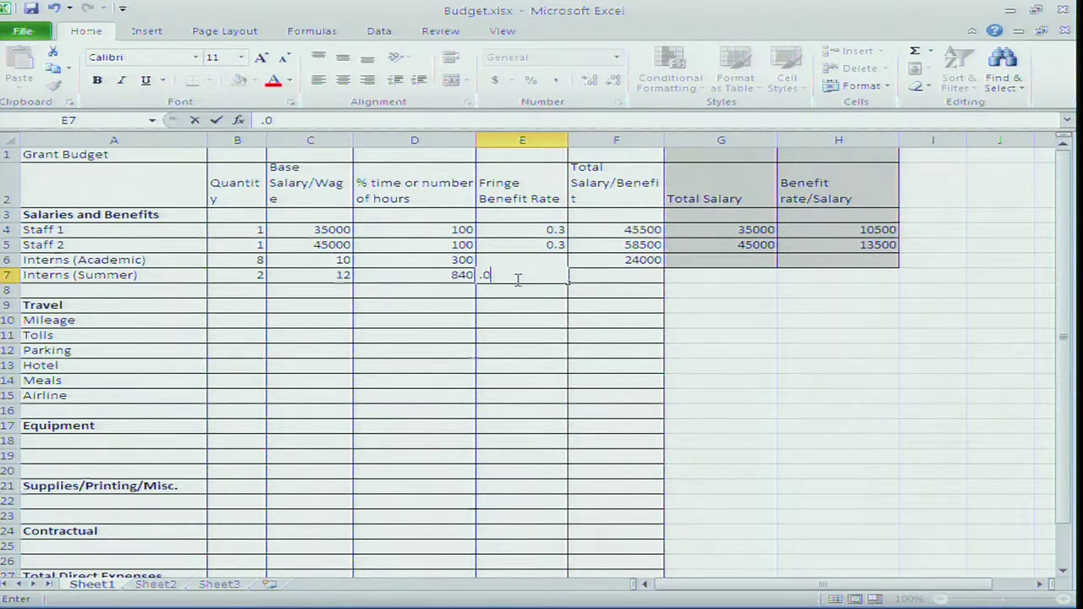
type("765")
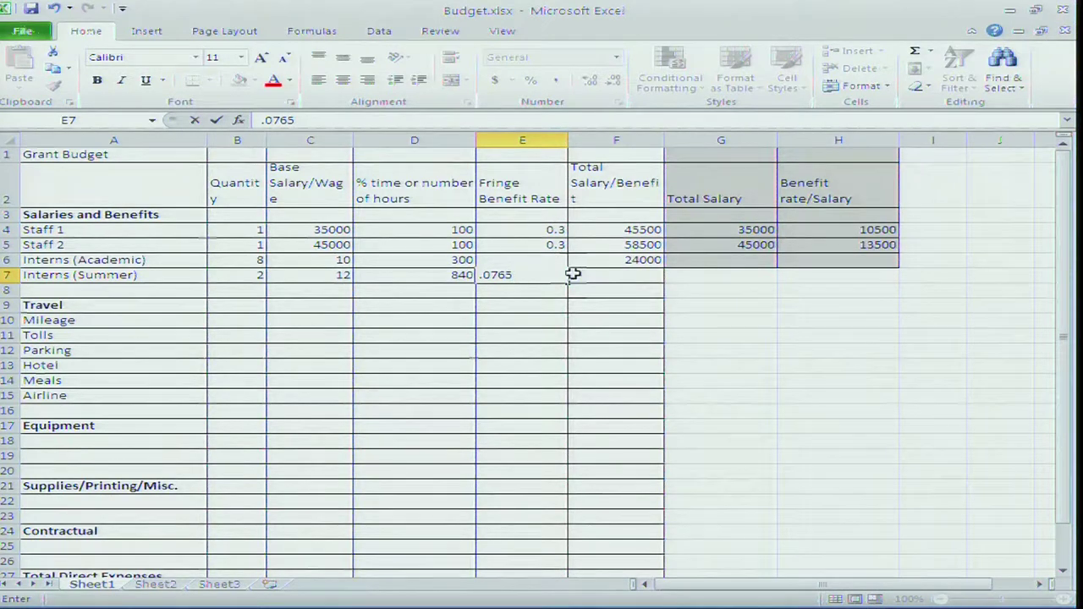
Calculate the Interns (Summer) Total Salary in G7 by multiplying quantity, wage and hours with =B7*C7*D7
left_click(607, 273)
left_click(703, 273)
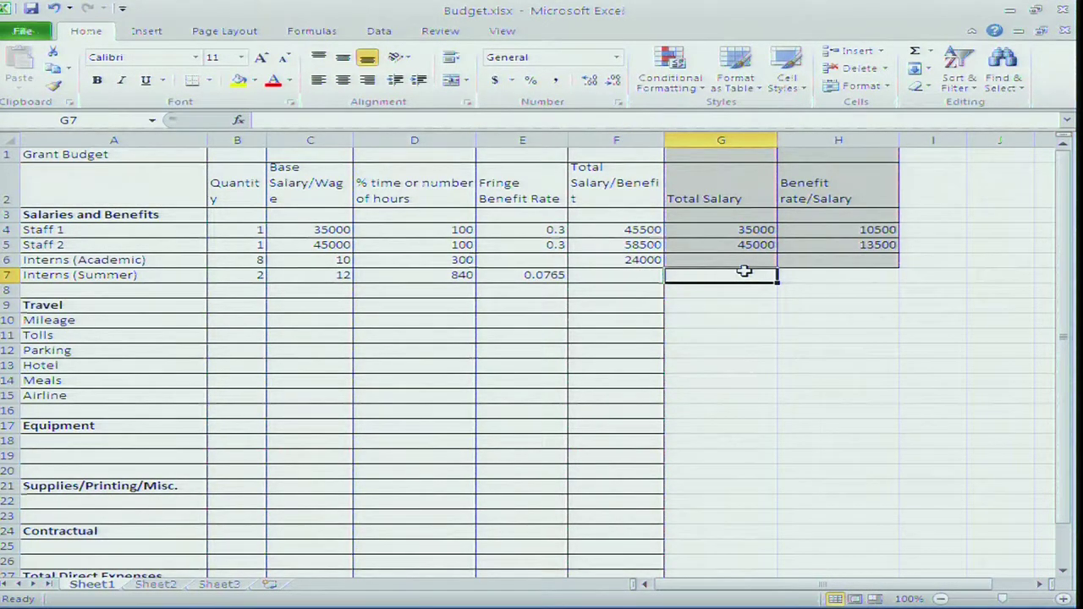
type("=")
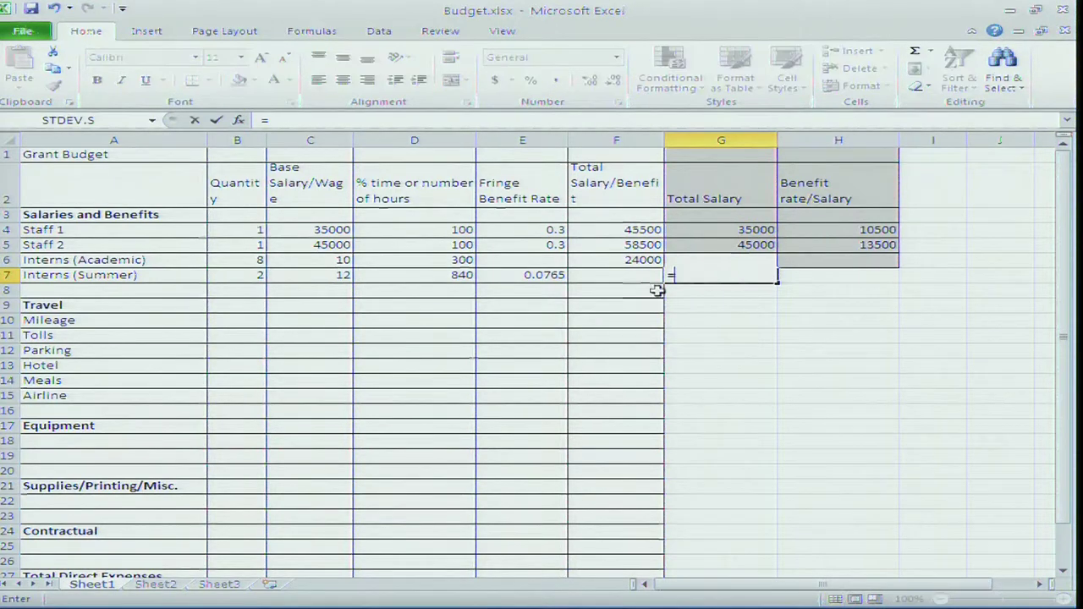
left_click(238, 275)
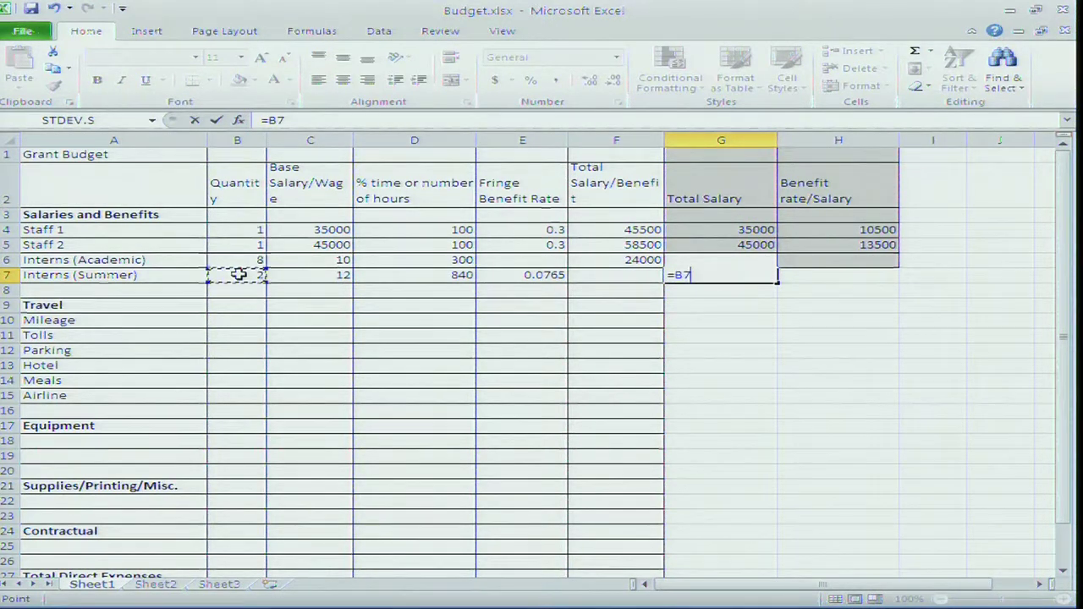
type("*")
left_click(317, 275)
type("*")
left_click(403, 275)
key("Return")
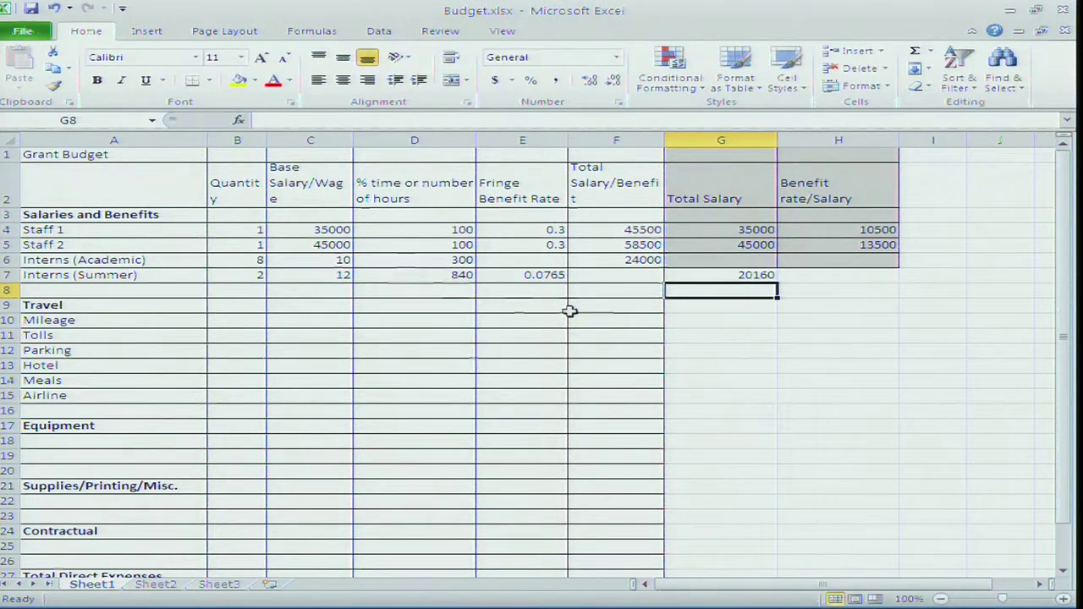
Calculate the Interns (Summer) benefit amount in H7 with =G7*.0765
left_click(811, 276)
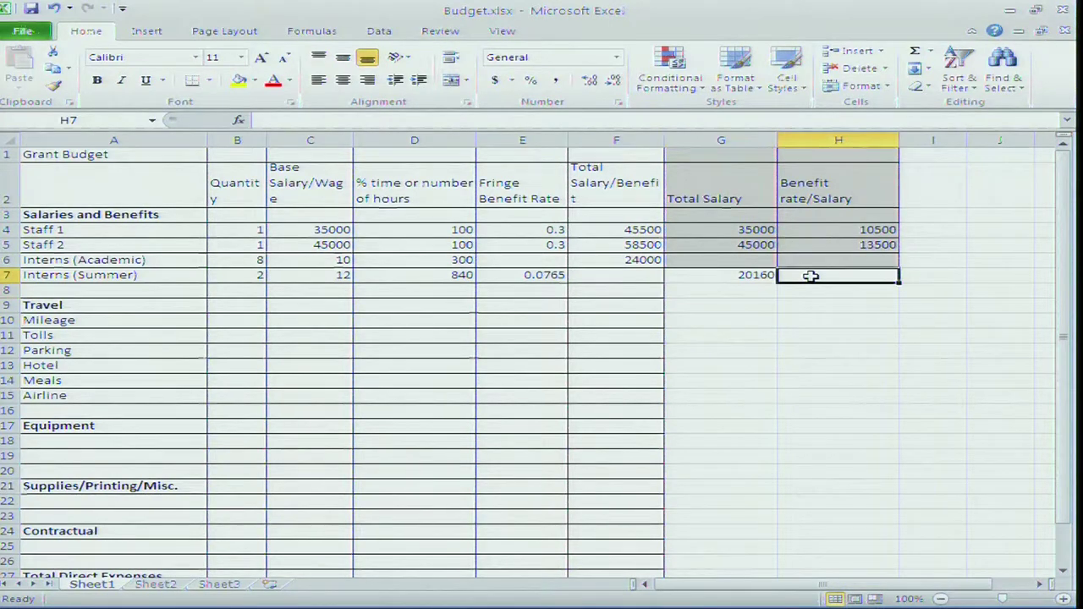
type("=")
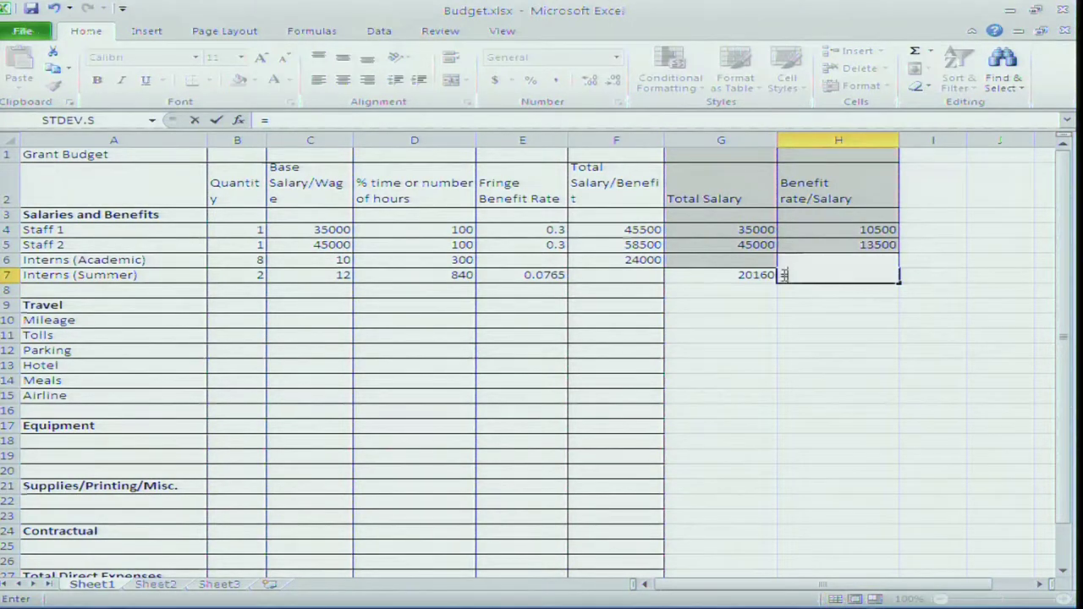
left_click(741, 273)
type("*.0765")
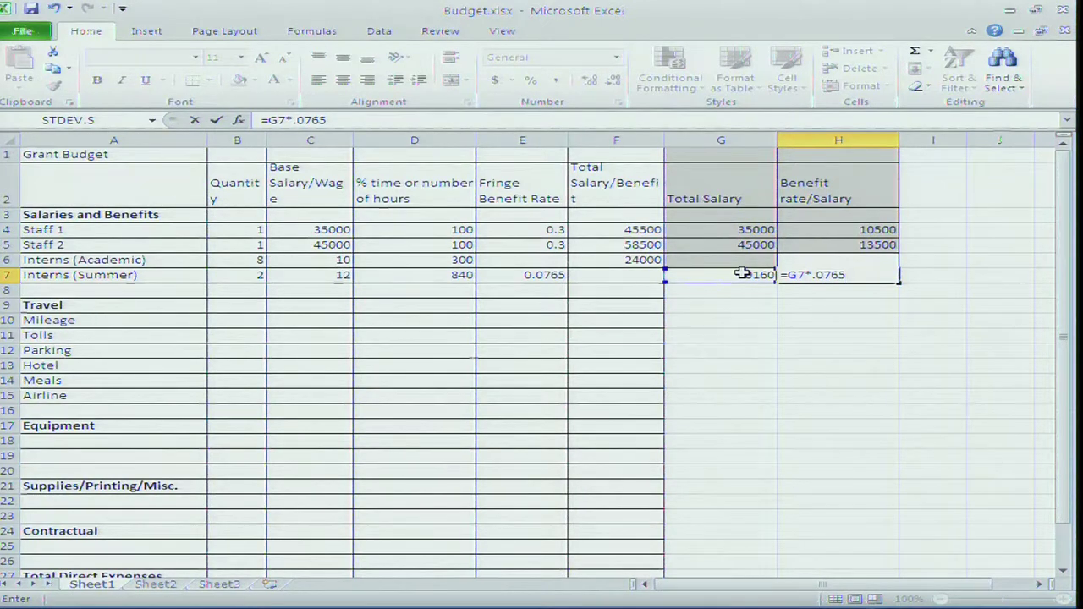
key("Return")
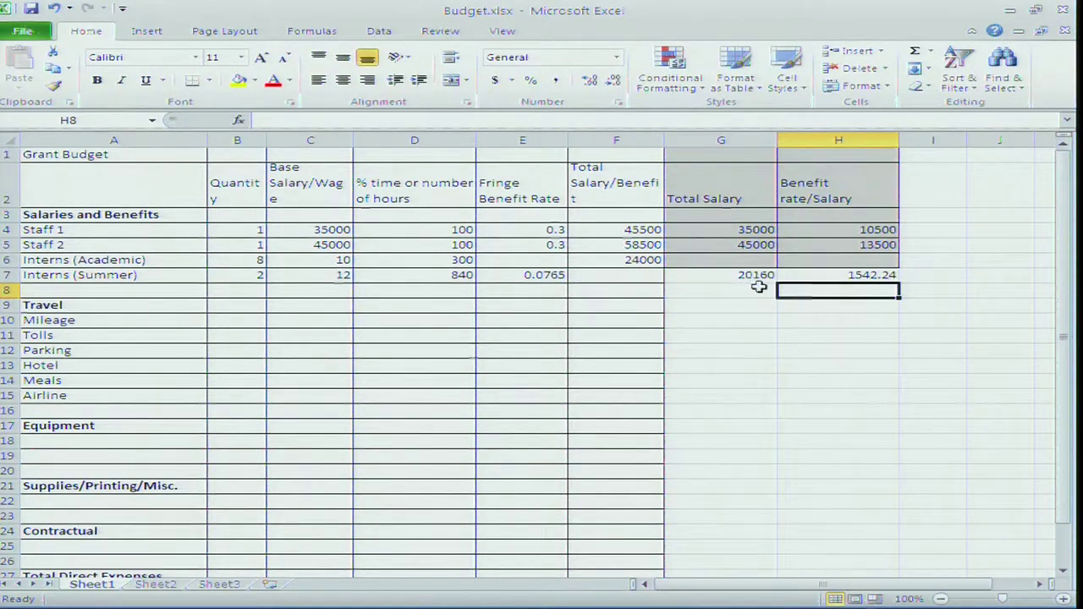
Calculate the Interns (Summer) Total Salary/Benefit in F7 with =G7+H7 and sum the staff and intern totals F4:F7 in F8
left_click(612, 273)
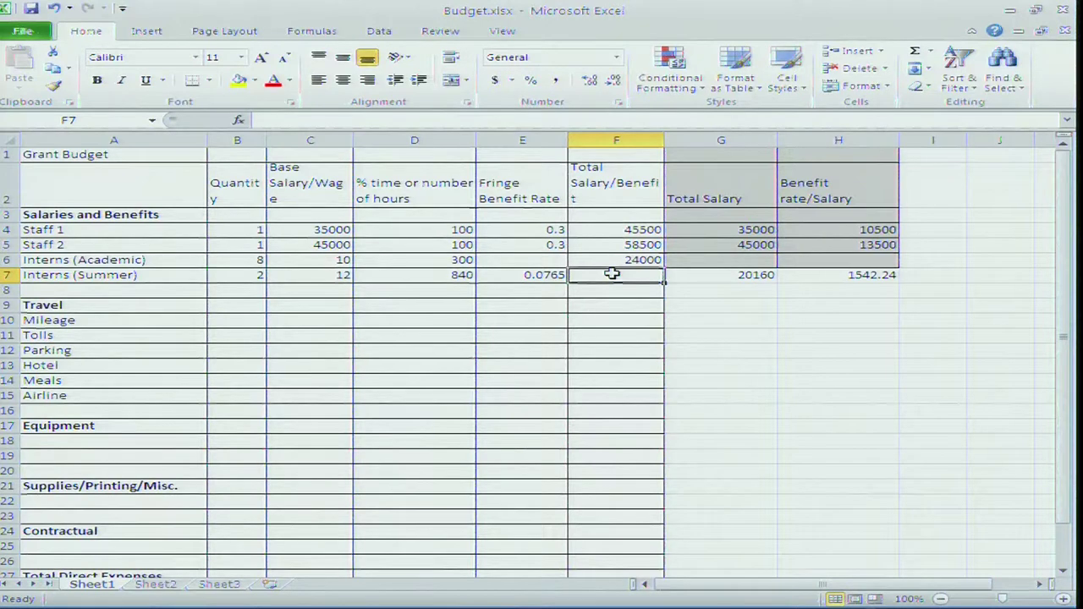
type("=")
left_click(721, 274)
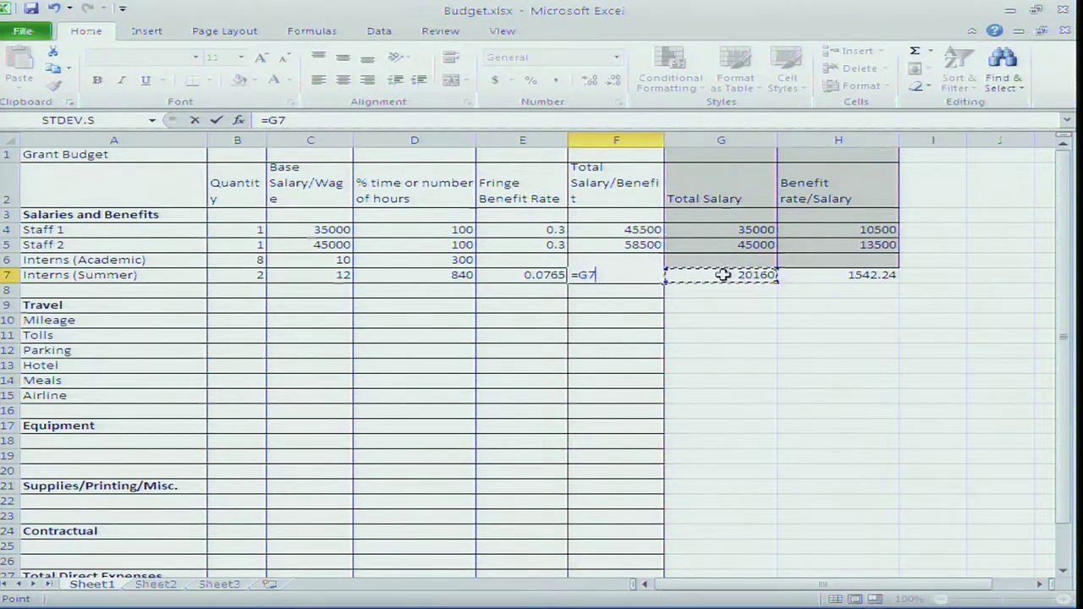
type("+")
left_click(842, 275)
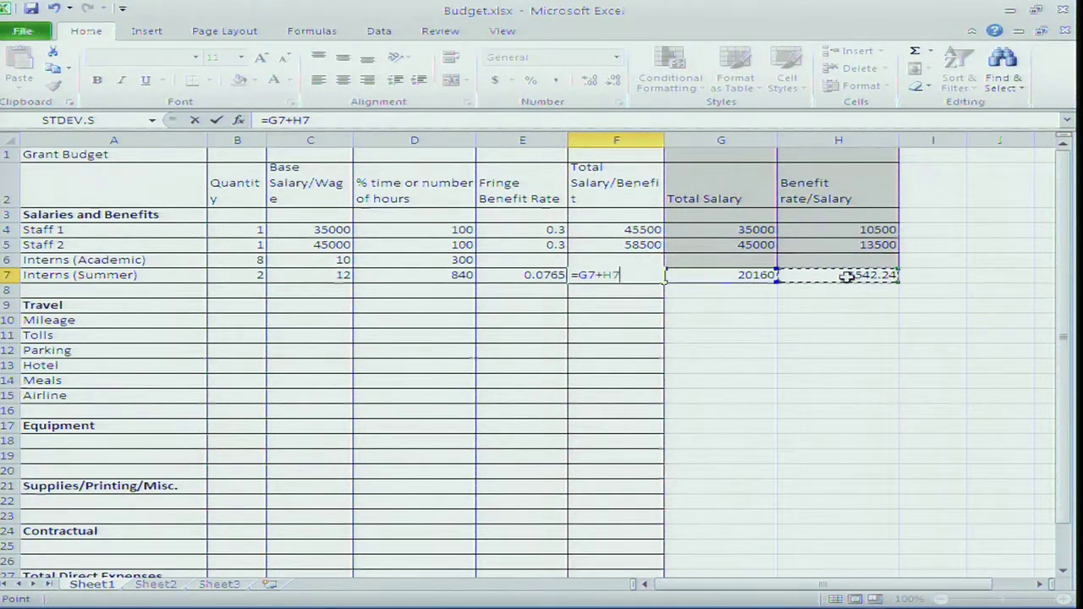
key("Return")
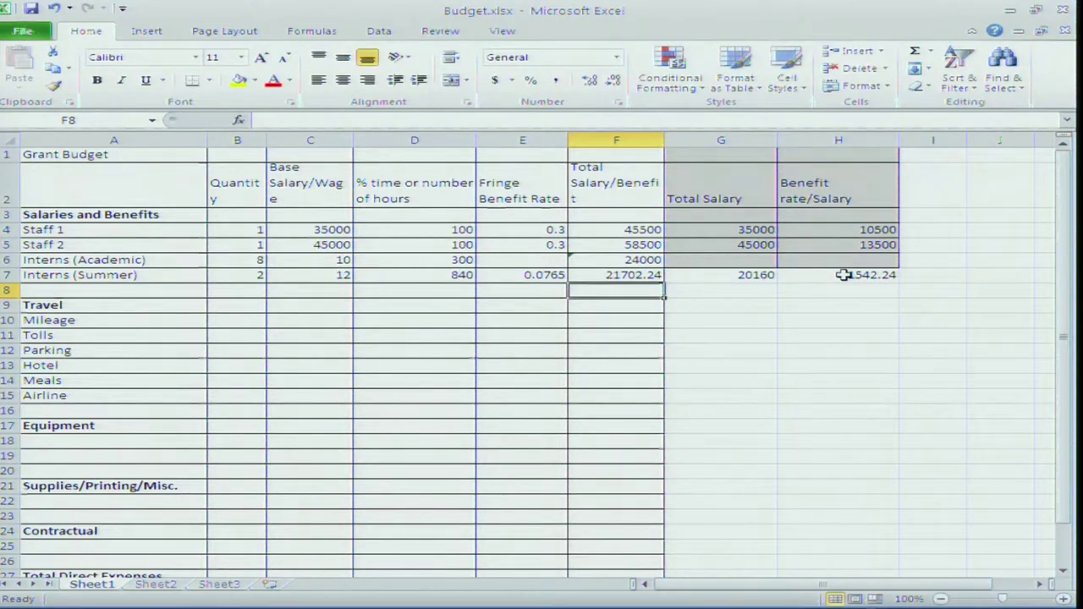
left_click_drag(623, 235, 617, 289)
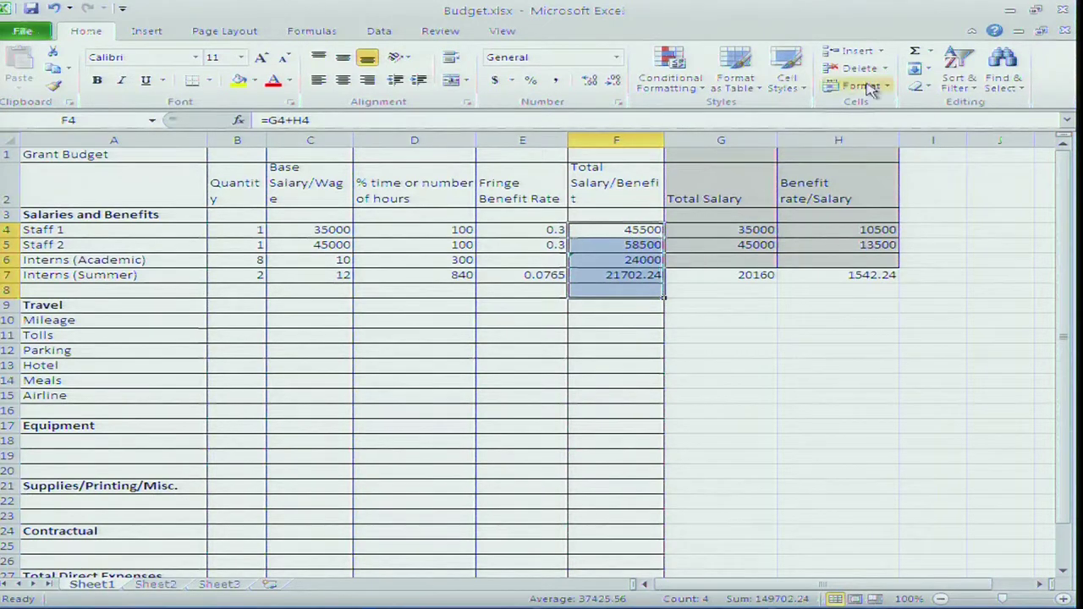
left_click(917, 54)
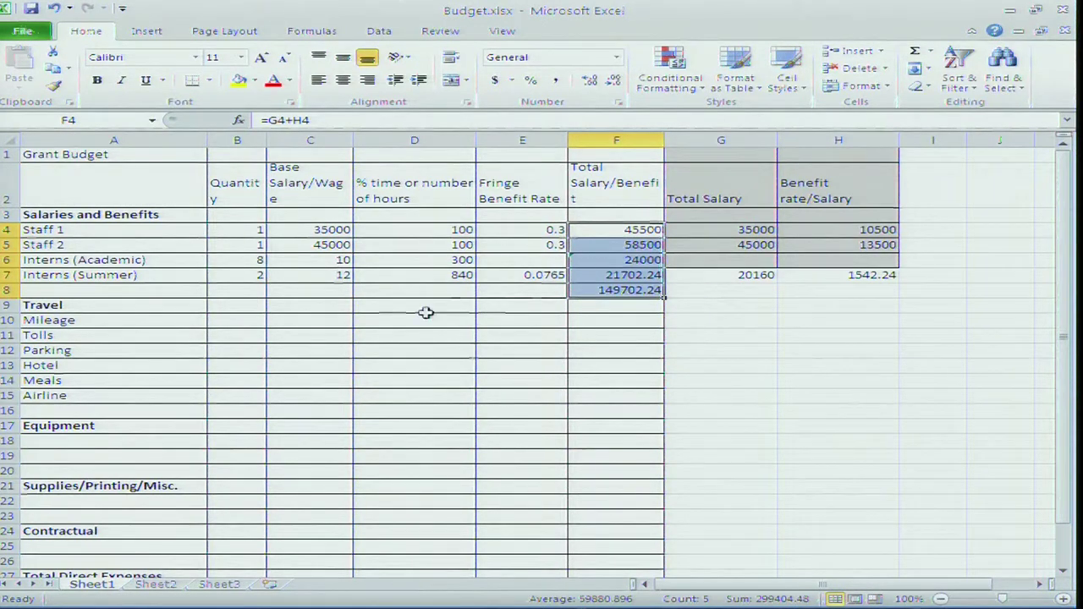
Enter 500 miles at a rate of .555 in the Mileage row and label the Travel section's column C "cost" in C9
left_click(227, 321)
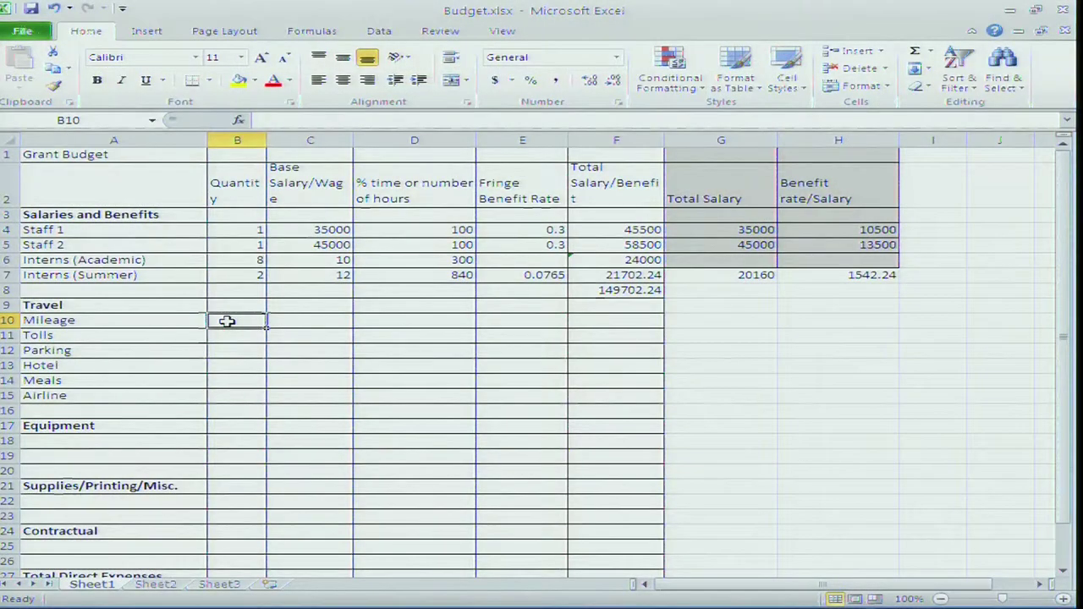
type("500")
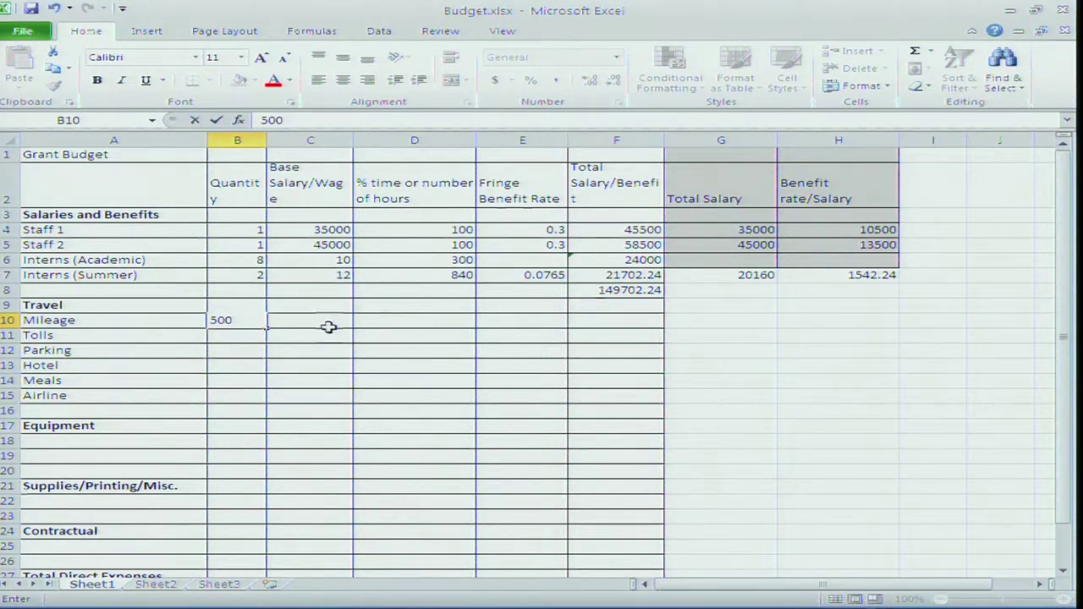
left_click(302, 304)
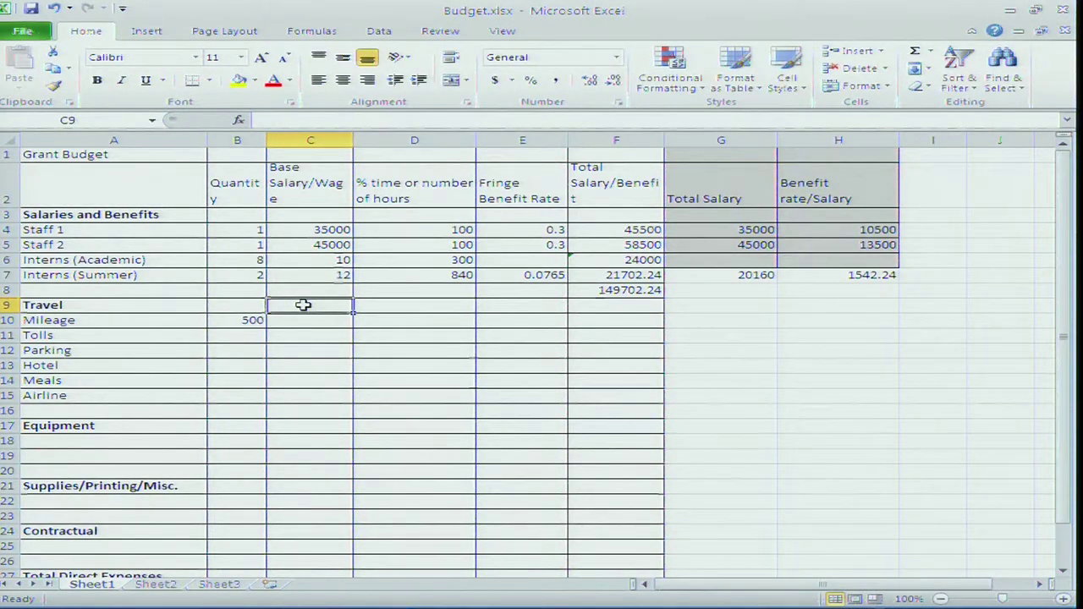
type("cost")
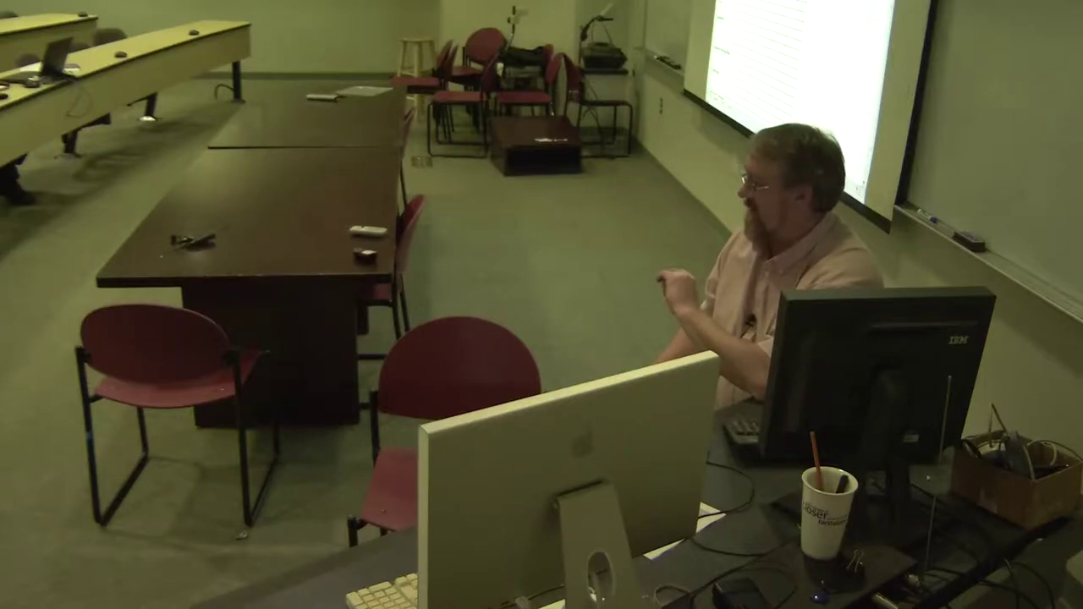
key("Return")
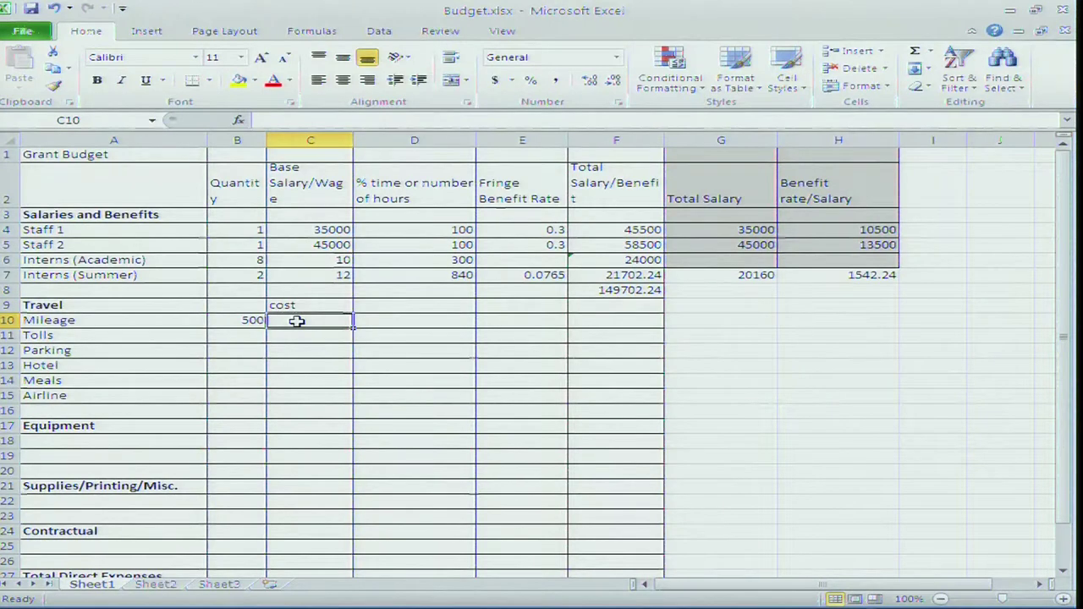
type(".555")
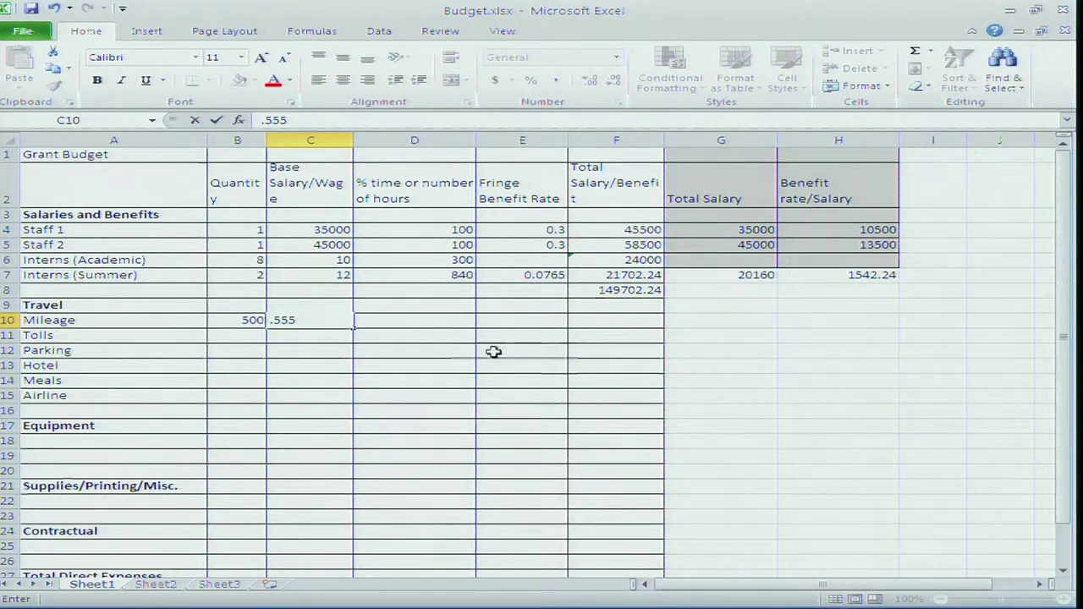
Fill in the Tolls row with quantity 10 and a cost of 8
left_click(233, 338)
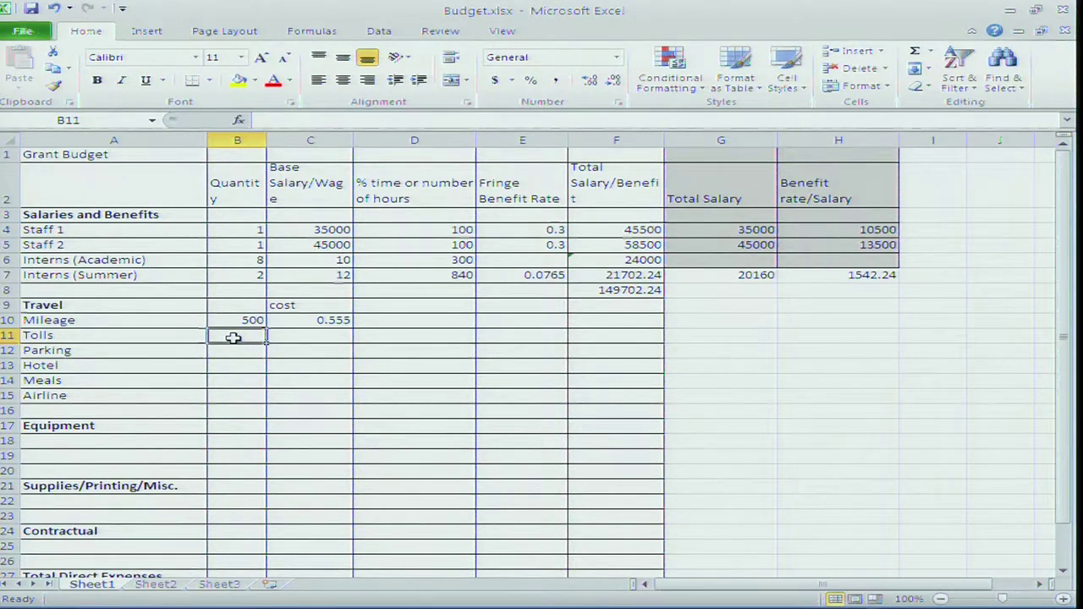
type("10")
left_click(329, 338)
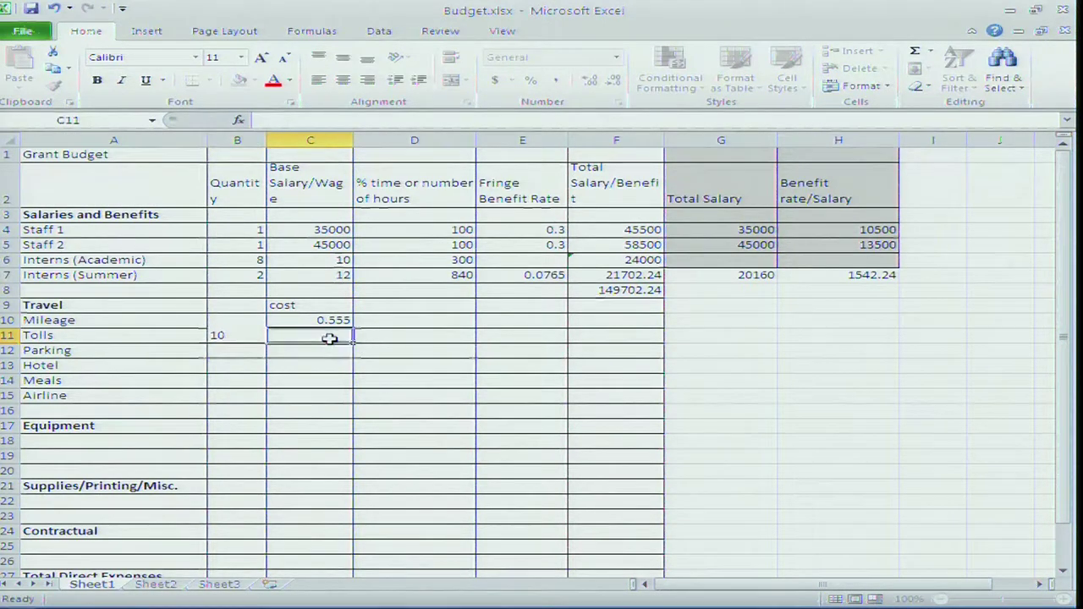
type("8")
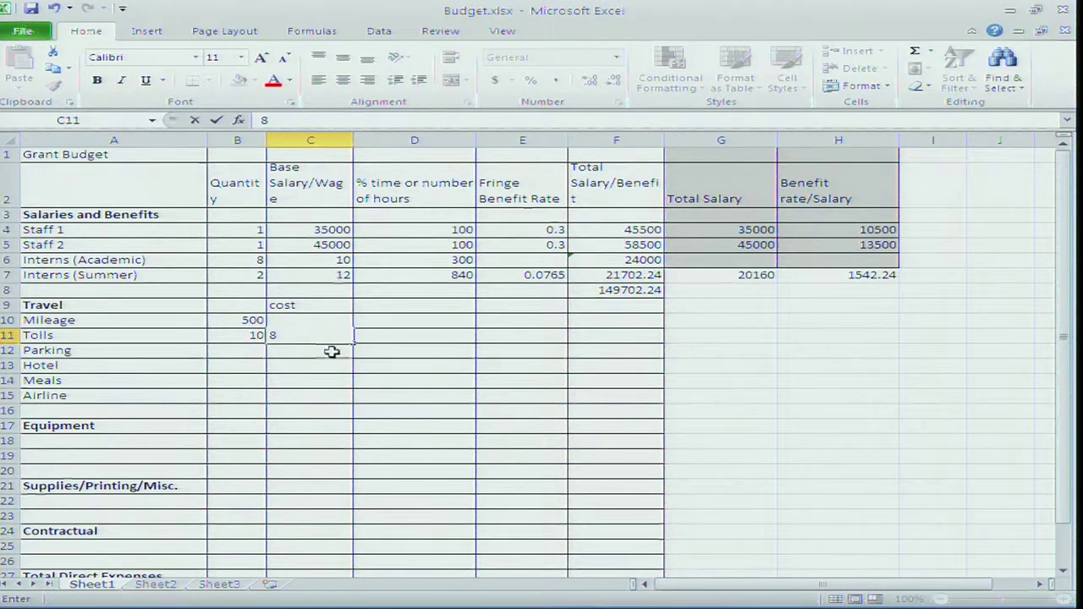
left_click(318, 348)
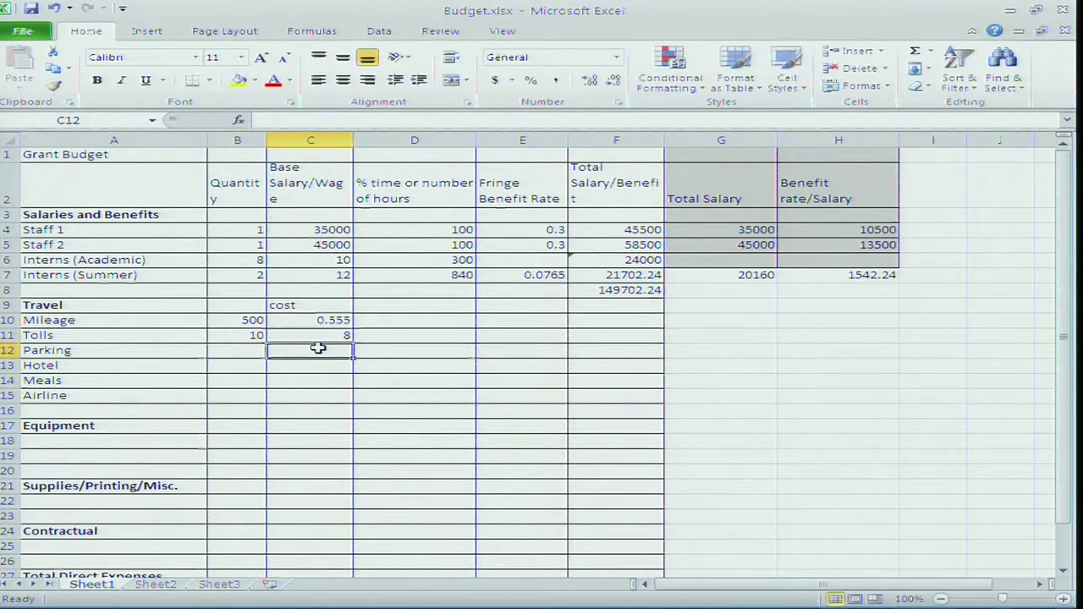
Fill in the Parking row with quantity 5 and a cost of 12
left_click(233, 351)
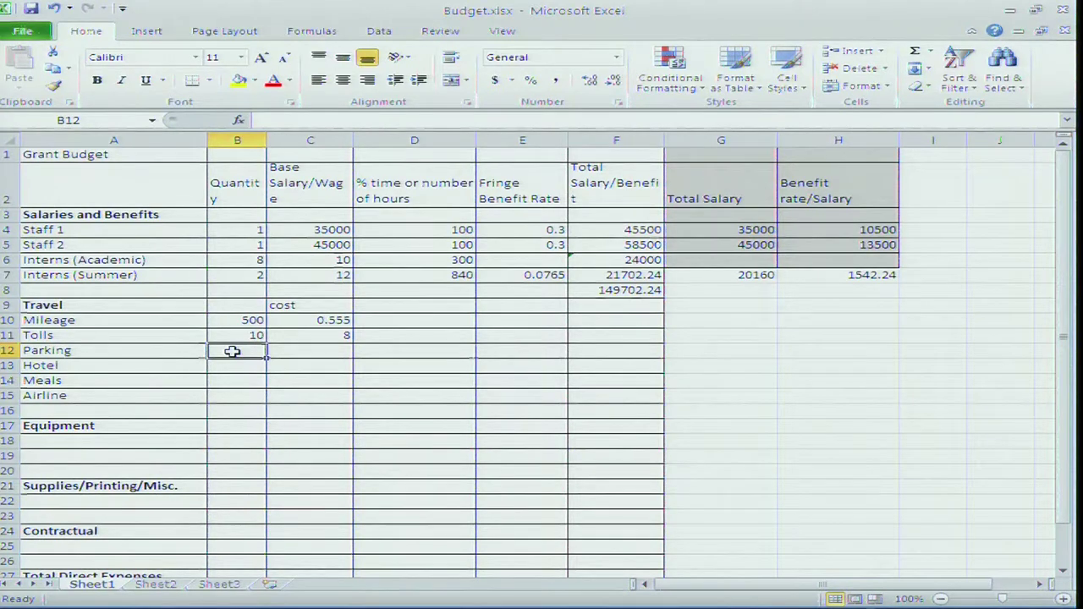
type("5")
left_click(313, 351)
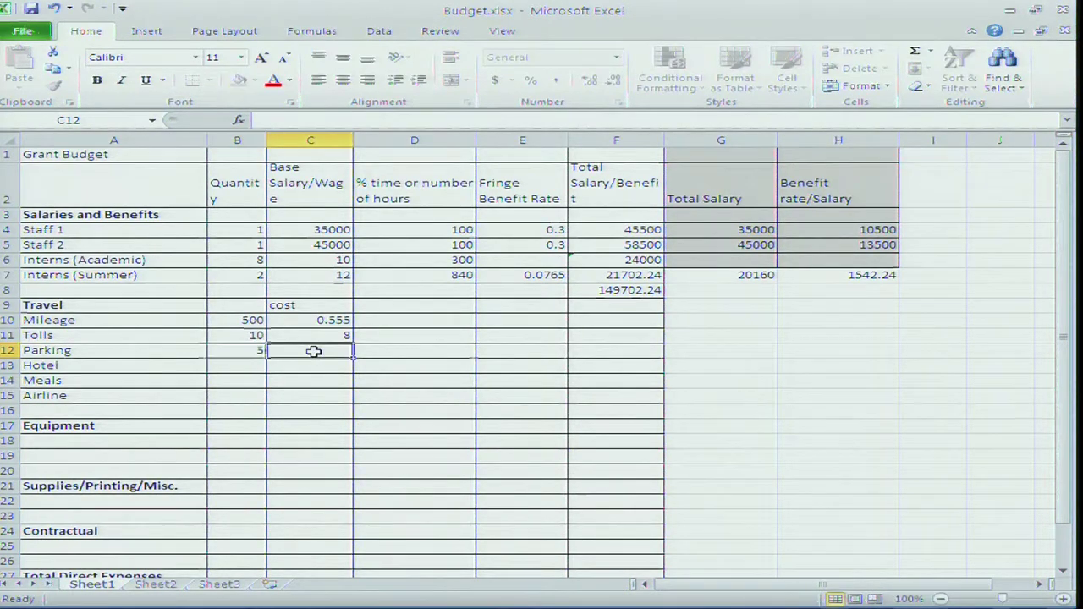
type("12")
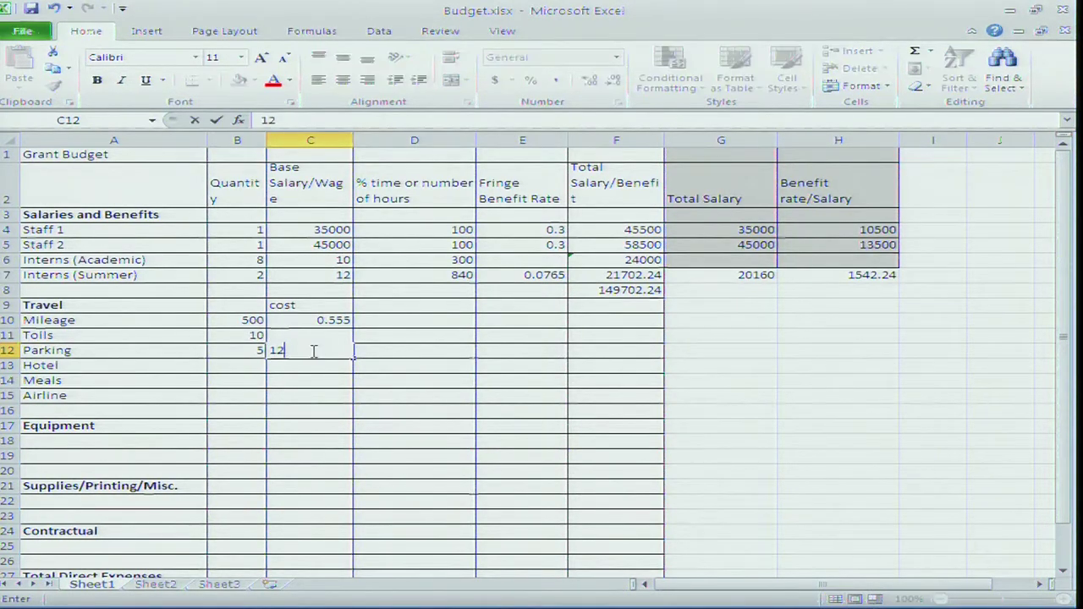
Fill in the Hotel row with quantity 2 and a cost of 250
left_click(226, 367)
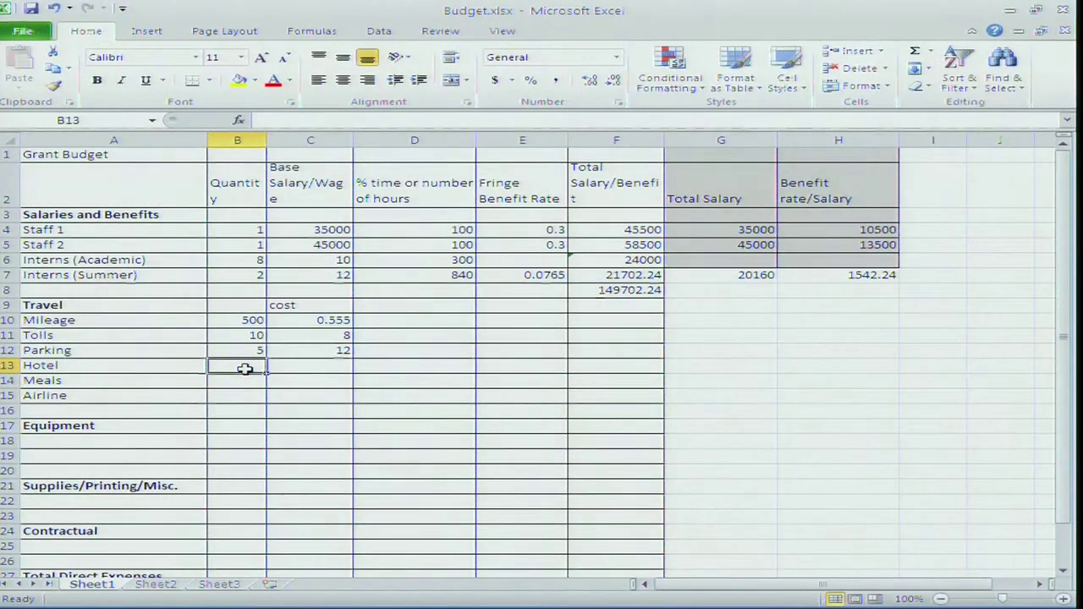
type("2")
left_click(314, 366)
type("250")
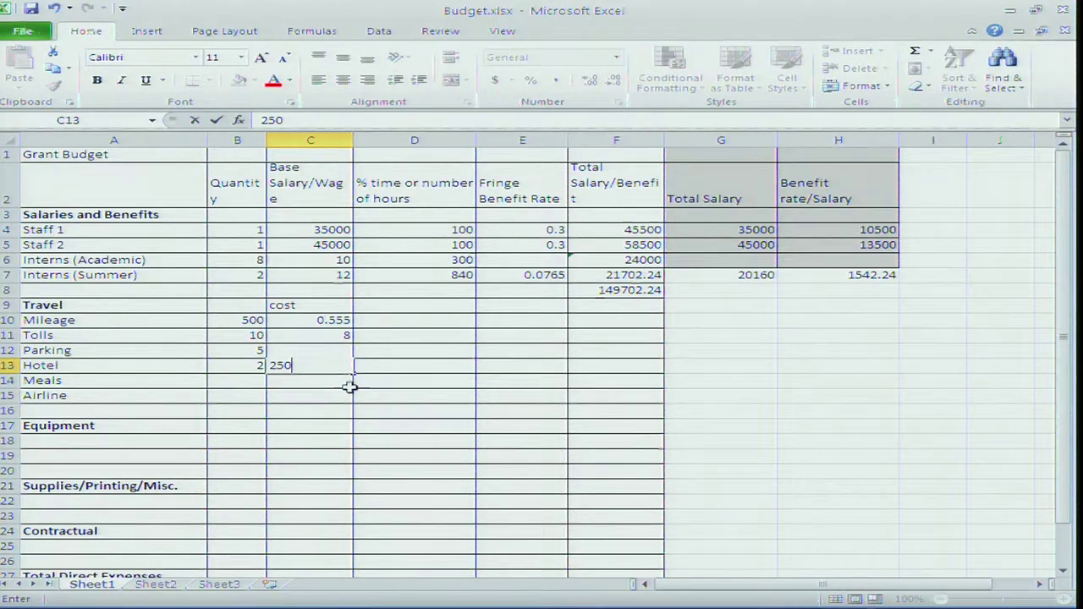
key("Return")
Fill in the Meals row with quantity 3 and cost 65, and the Airline row with quantity 2 and cost 250
left_click(238, 381)
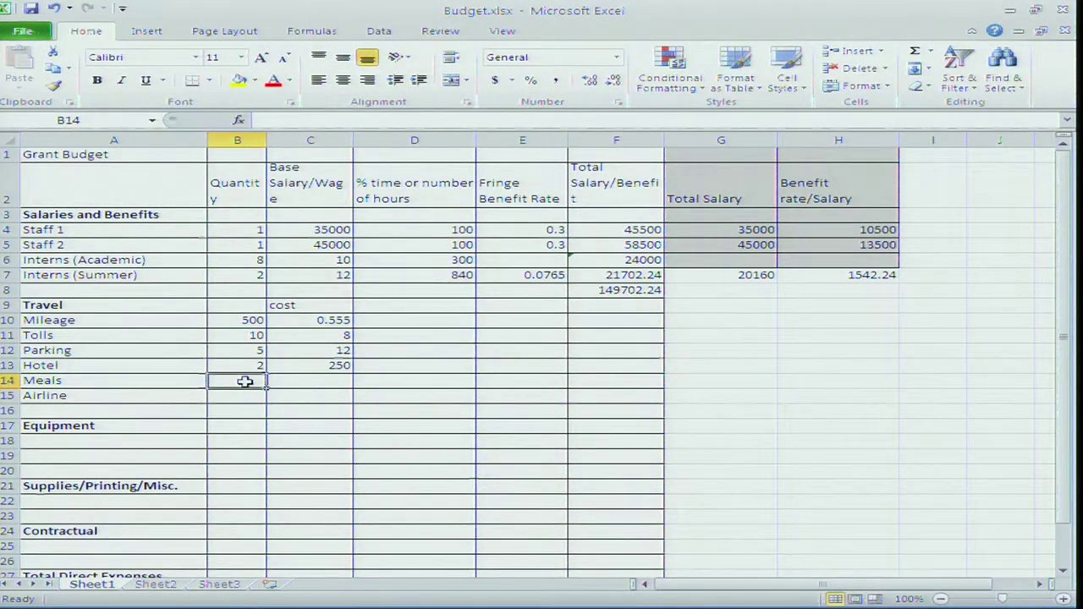
type("3")
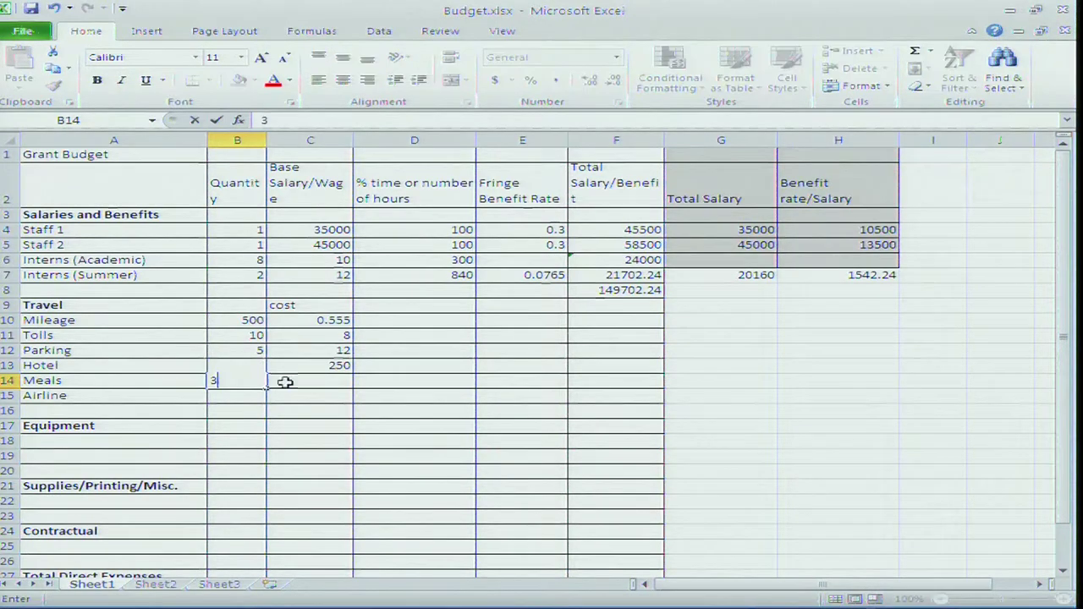
left_click(315, 383)
type("65")
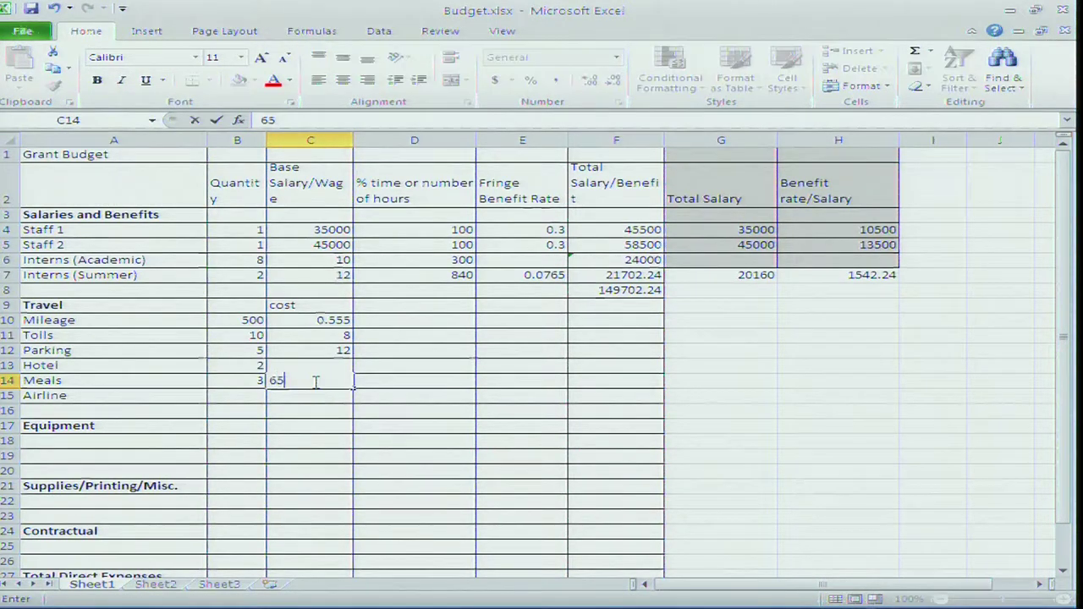
left_click(395, 381)
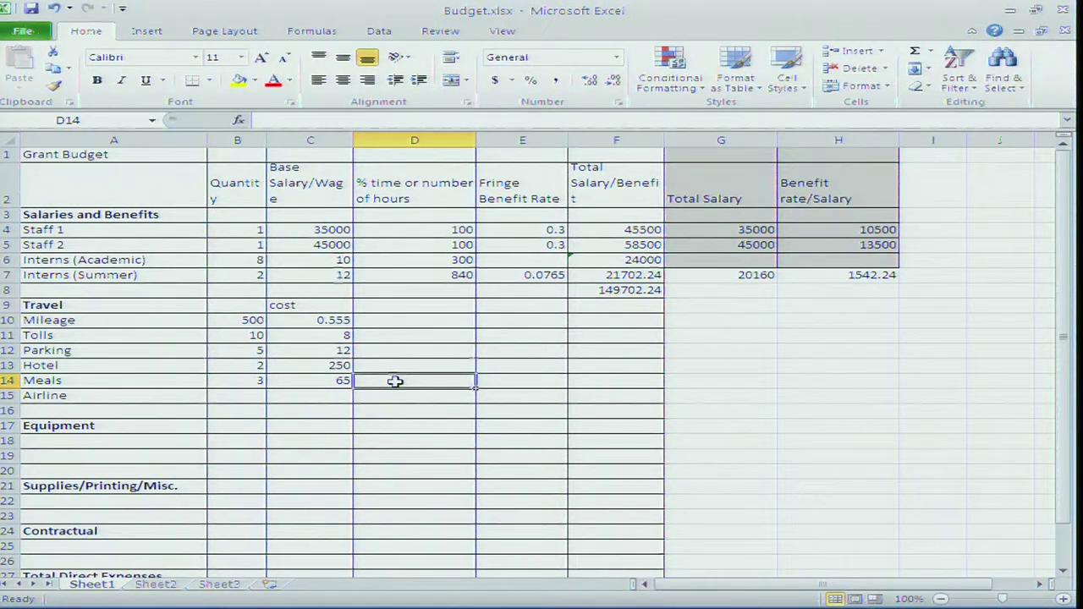
left_click(235, 397)
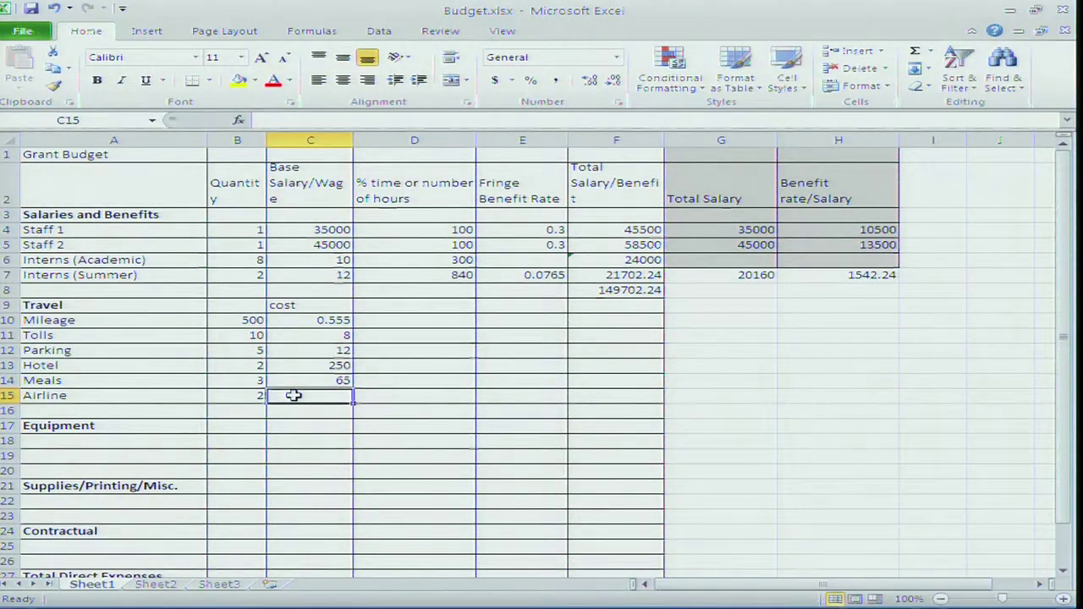
type("250")
Calculate the Mileage total in F10 with =B10*C10 and copy the formula down through the Airline row, F15
left_click(599, 321)
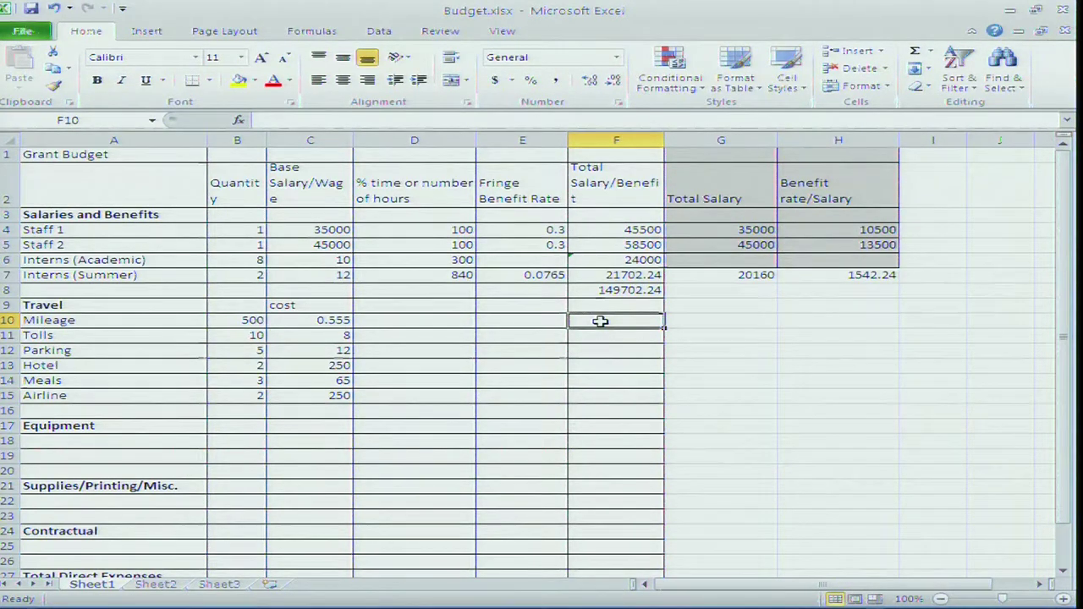
type("=")
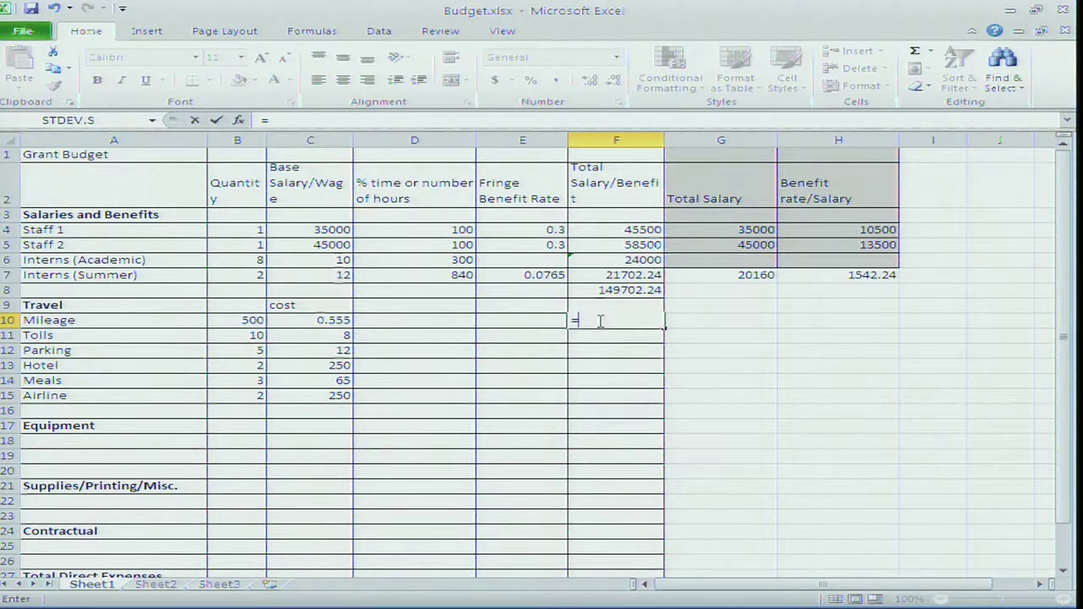
left_click(243, 320)
type("*")
left_click(328, 321)
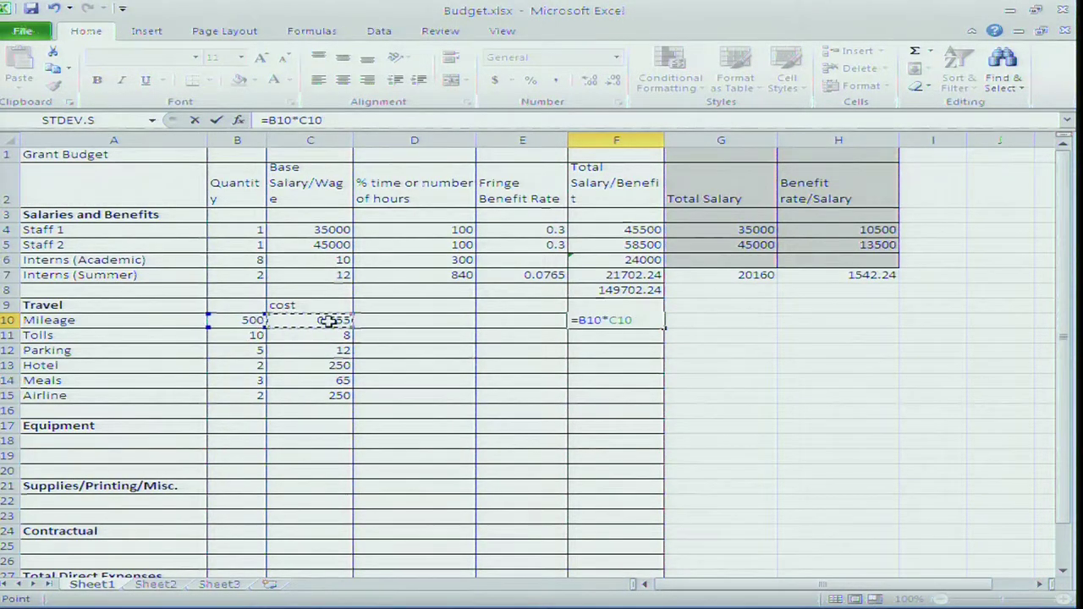
key("Return")
left_click(597, 321)
left_click_drag(665, 328, 642, 406)
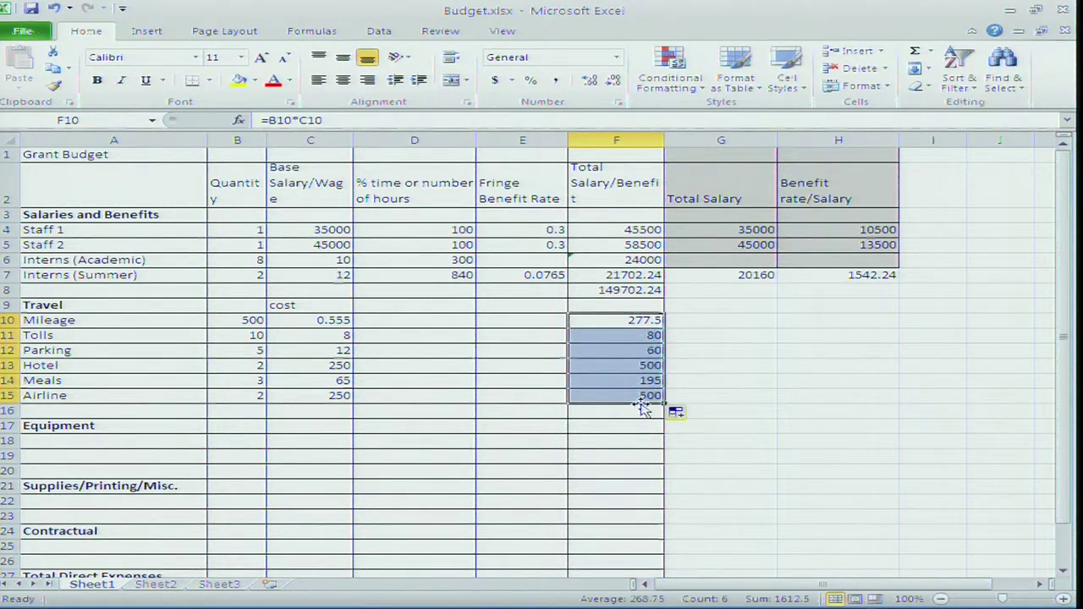
Sum the travel totals F10:F15 in F16
left_click_drag(609, 324, 600, 410)
left_click(916, 53)
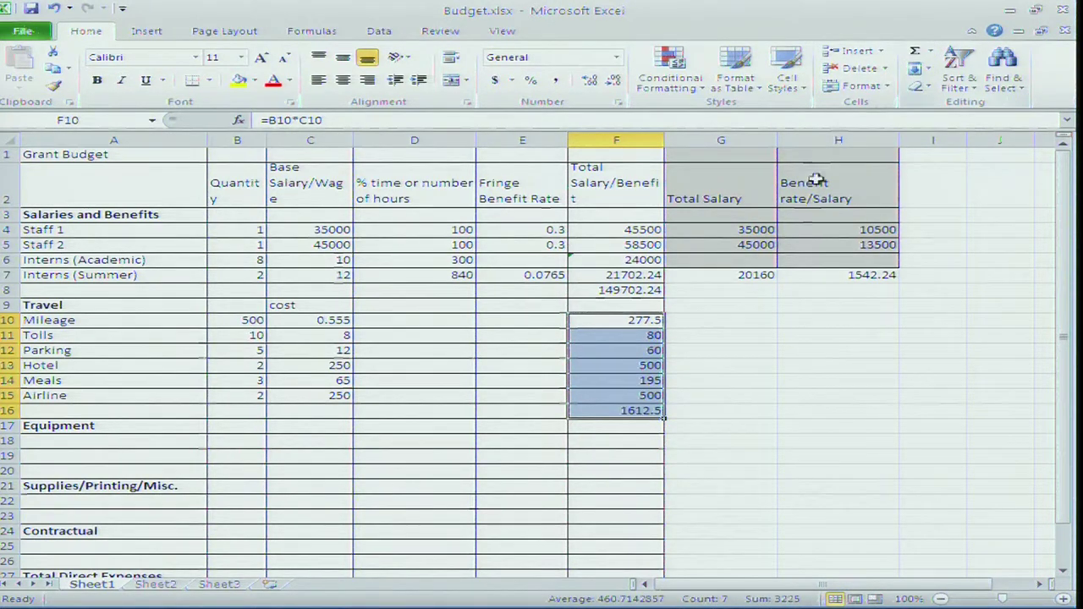
left_click(719, 411)
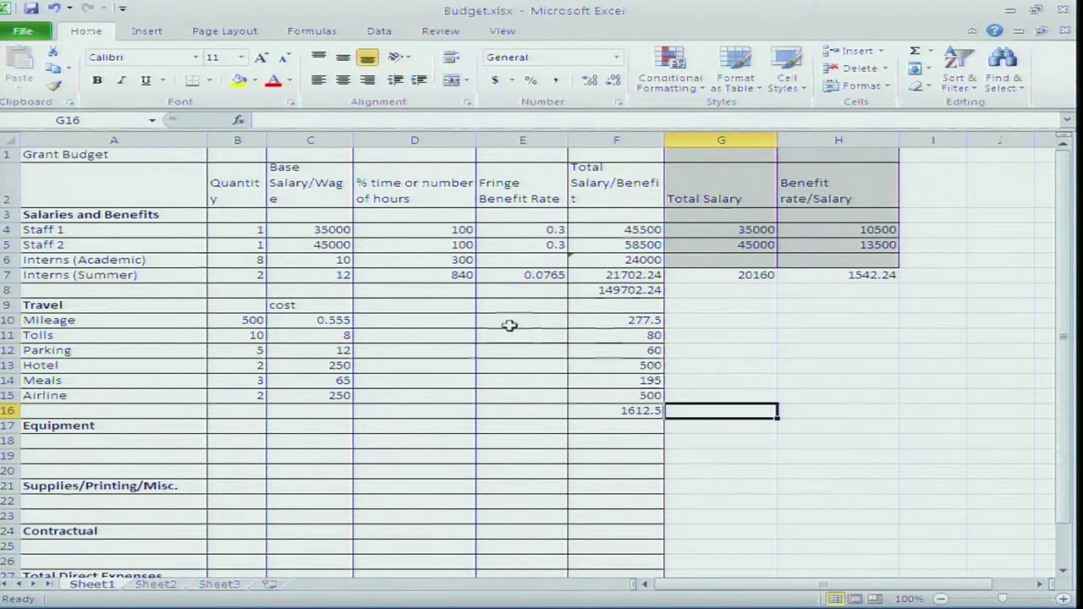
Add "Computers" in A18 under Equipment with quantity 4 and a cost of 11500
left_click(93, 441)
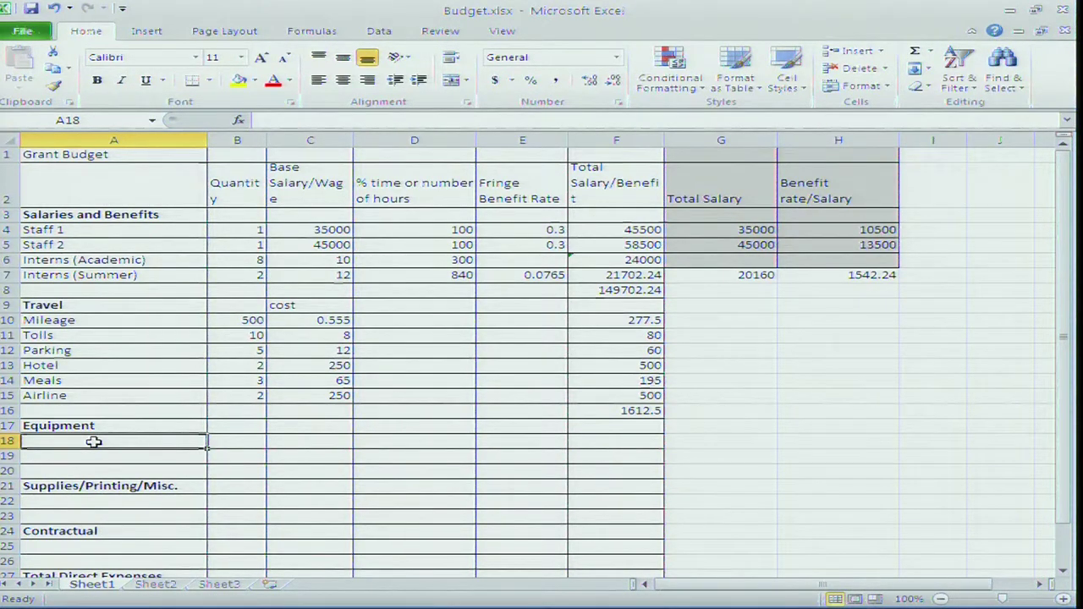
type("Computers")
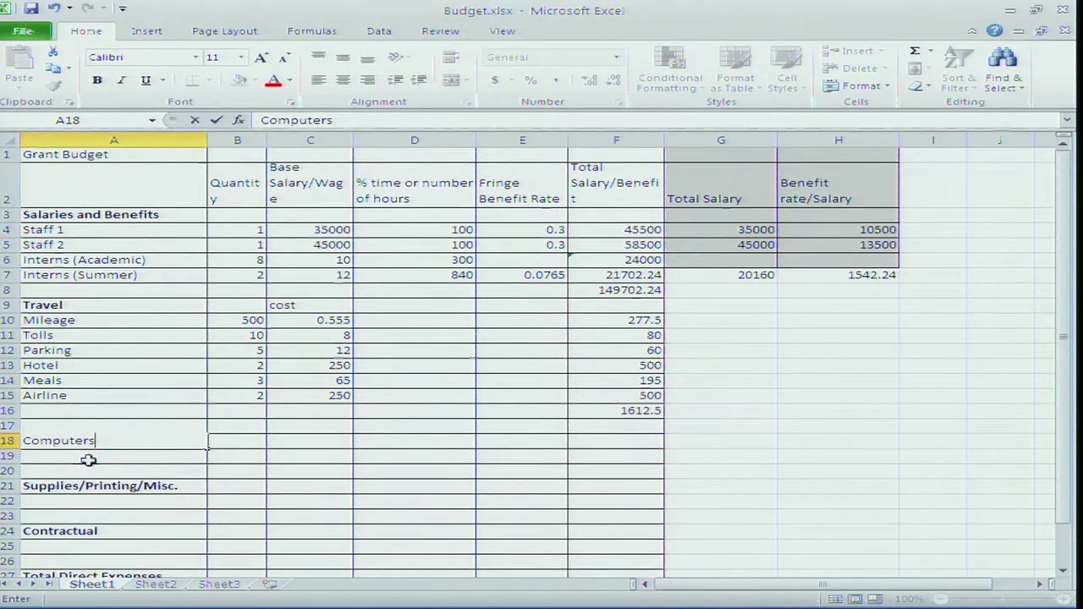
key("Return")
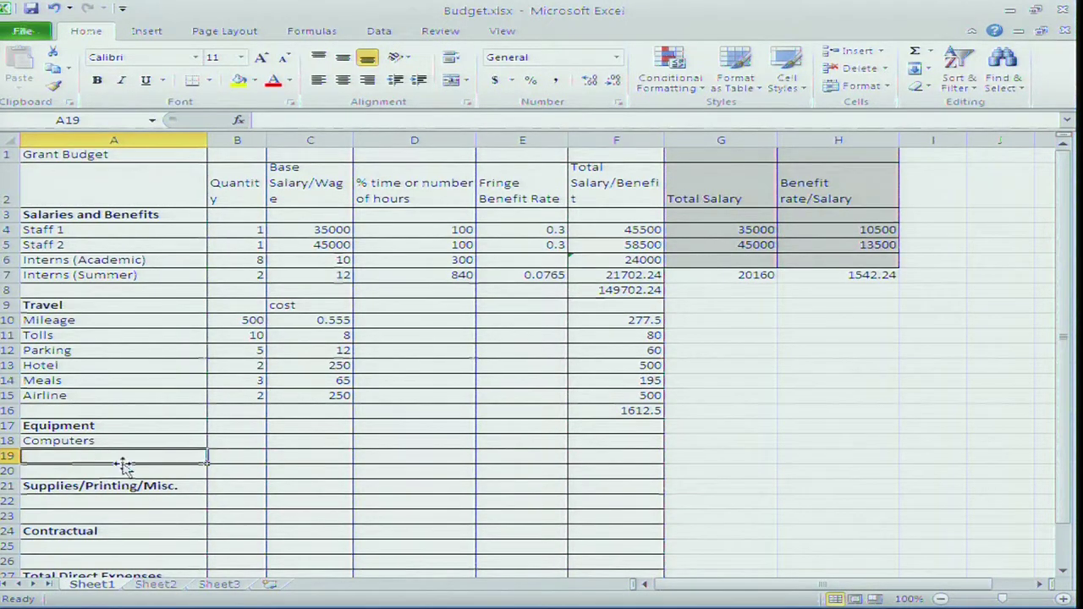
left_click(240, 440)
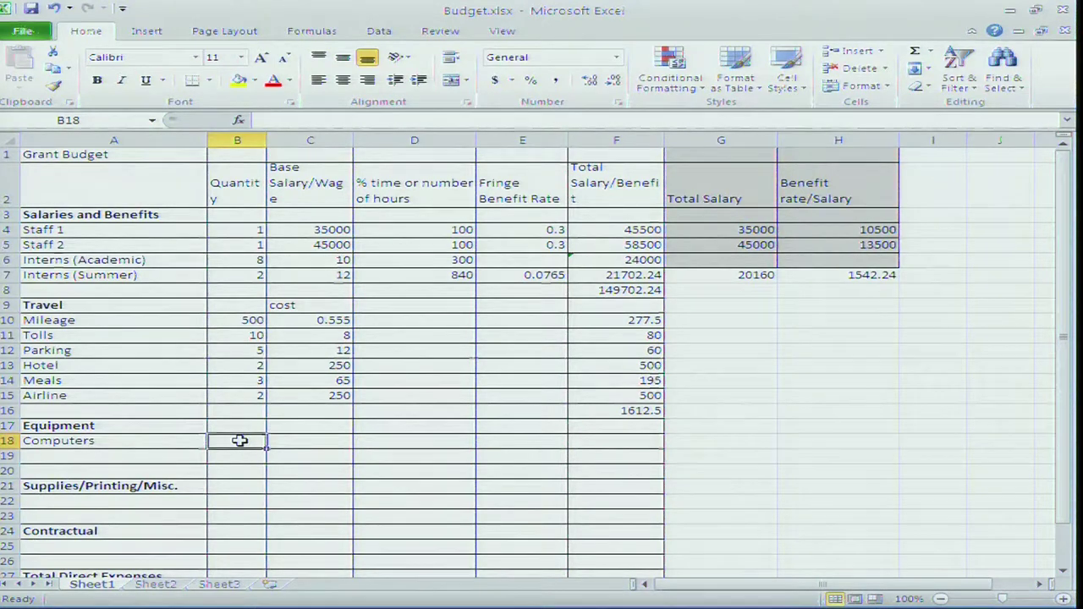
type("4")
left_click(308, 441)
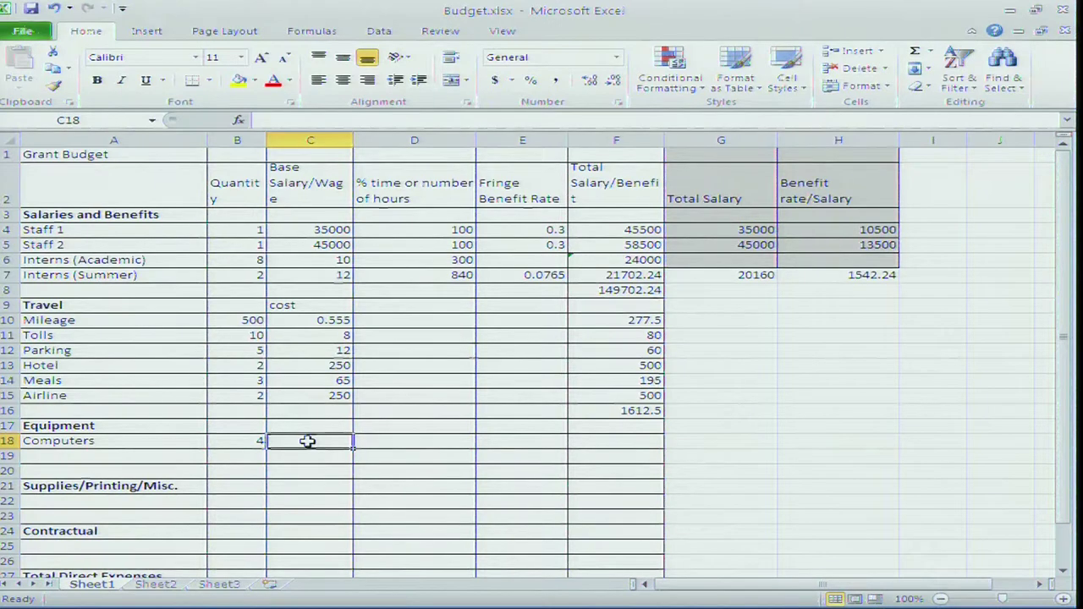
type("11500")
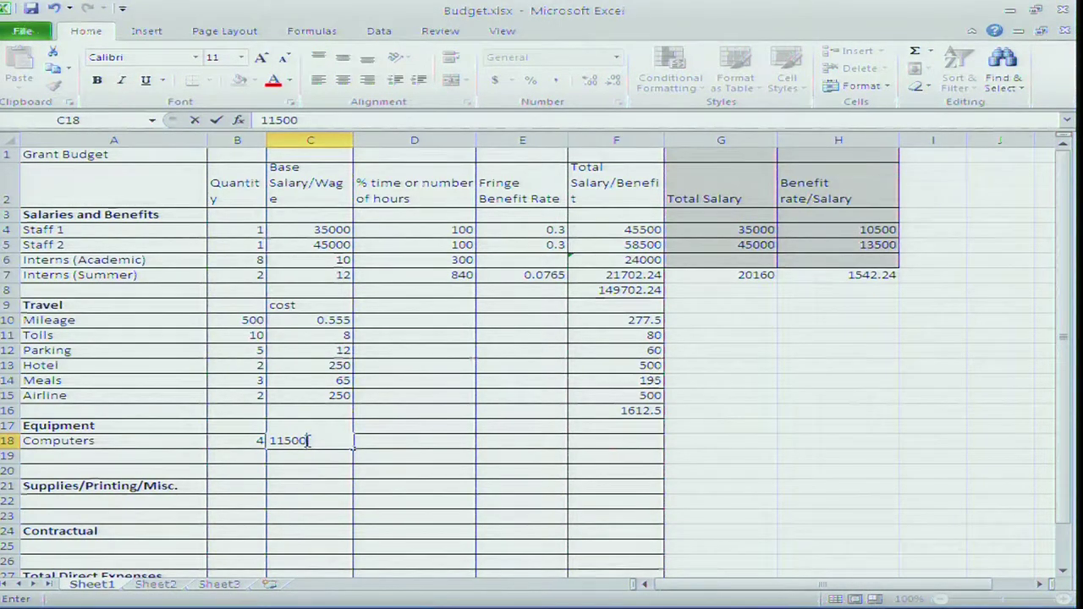
left_click(420, 461)
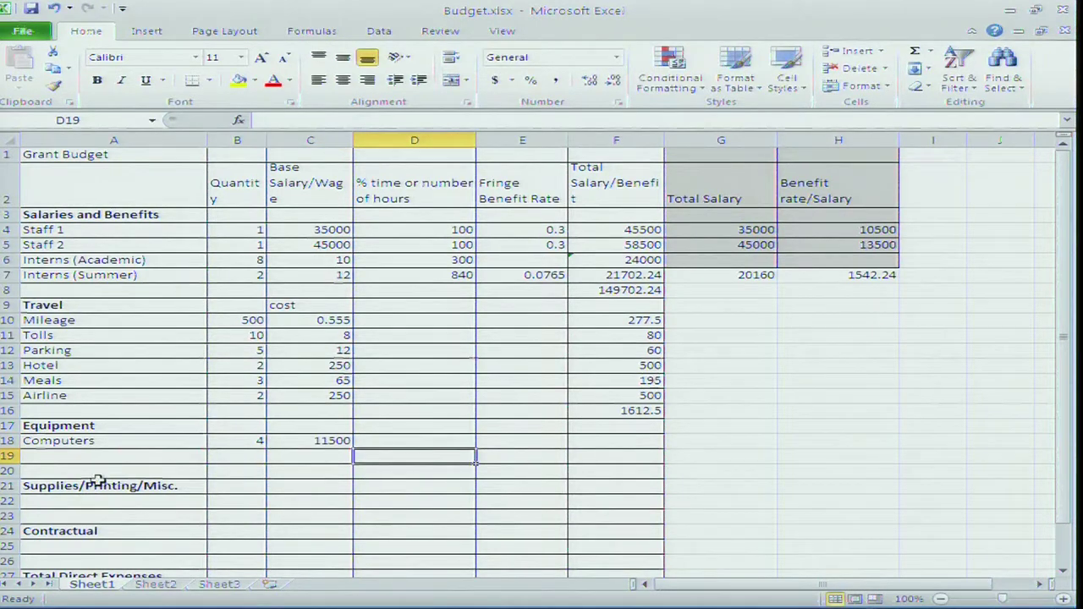
Add "UPS" in A19 under Equipment with quantity 4 and a cost of 125
left_click(62, 456)
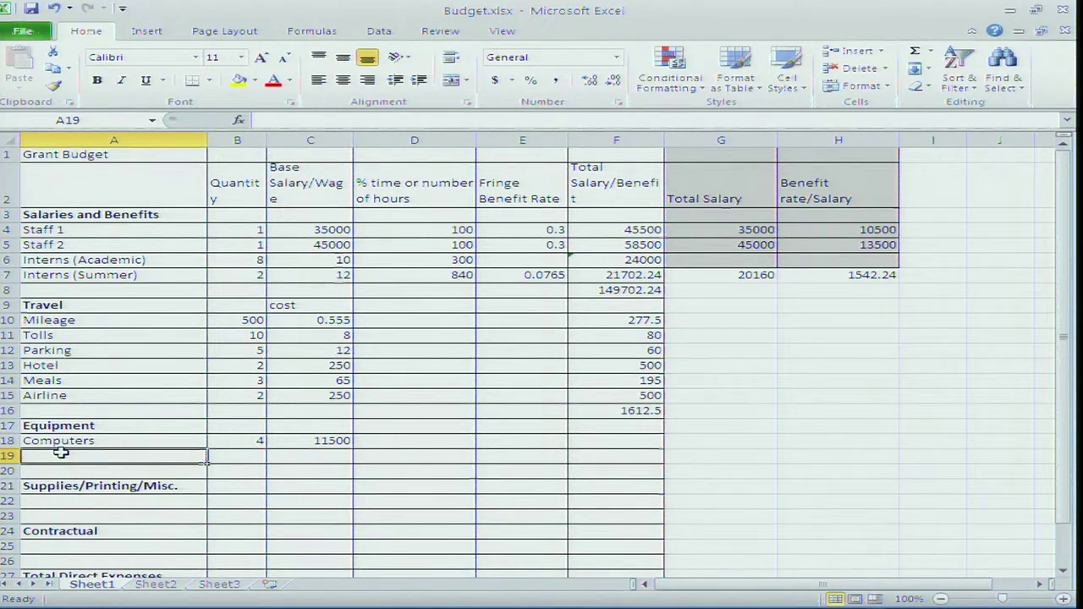
type("UPS")
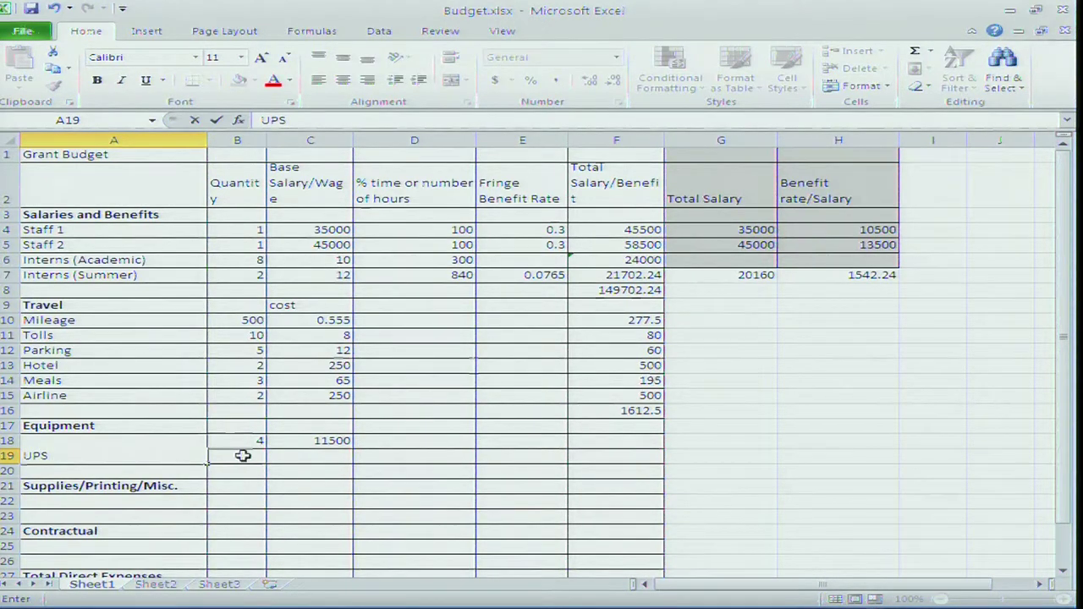
left_click(240, 456)
type("4")
left_click(313, 458)
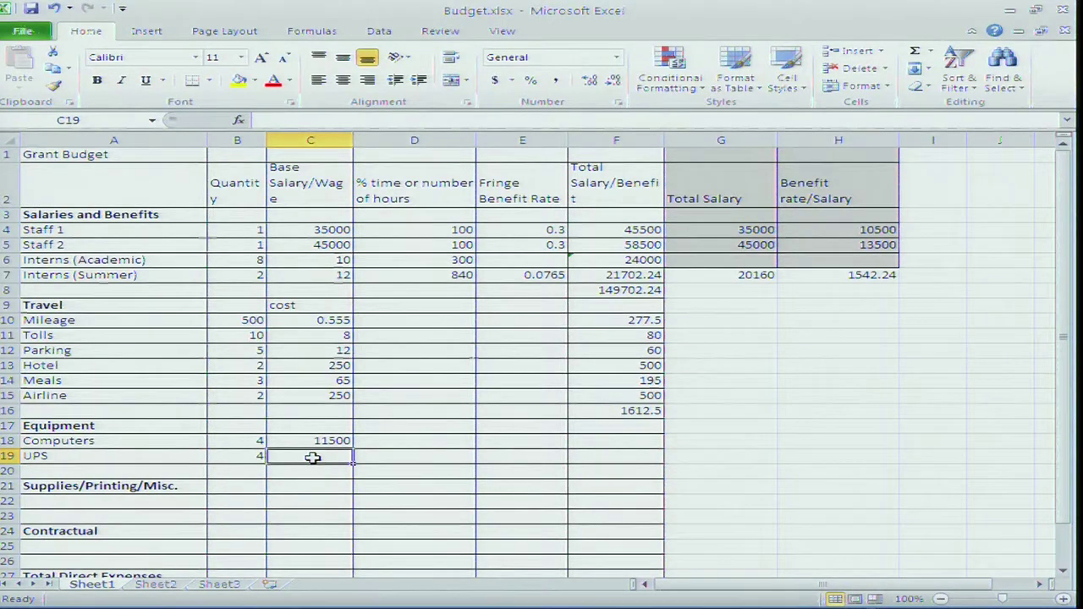
type("125")
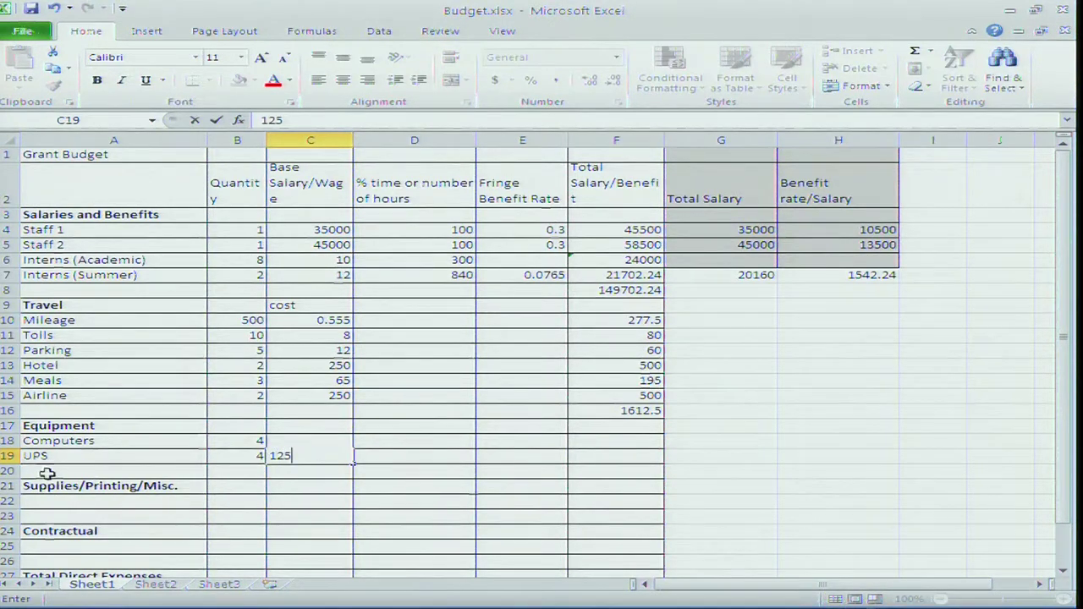
Add "Backup Storage" in A20 under Equipment with quantity 1 and a cost of 45000
left_click(47, 471)
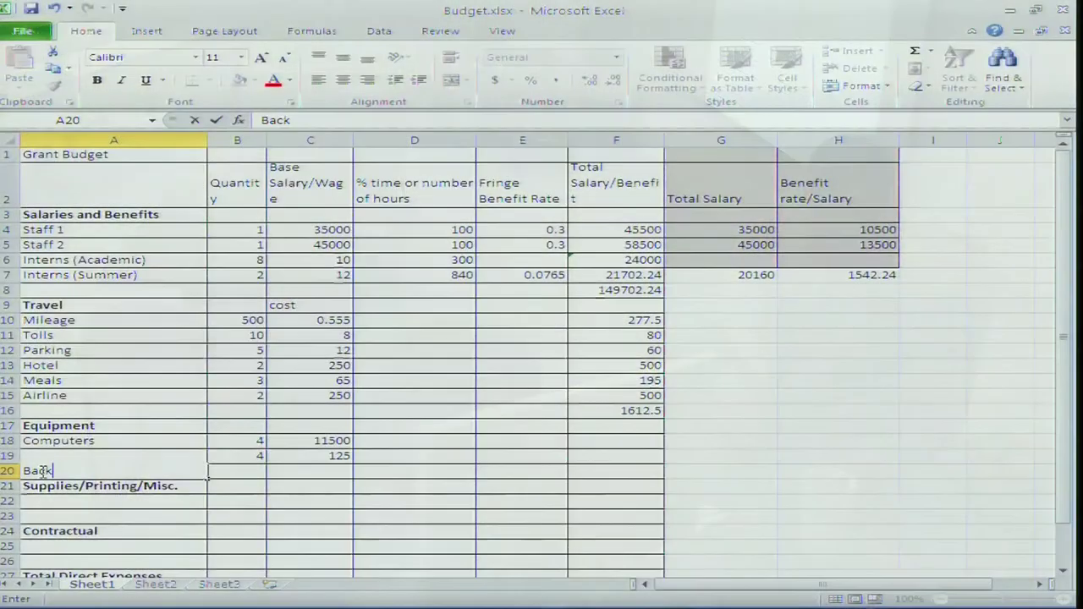
type("u")
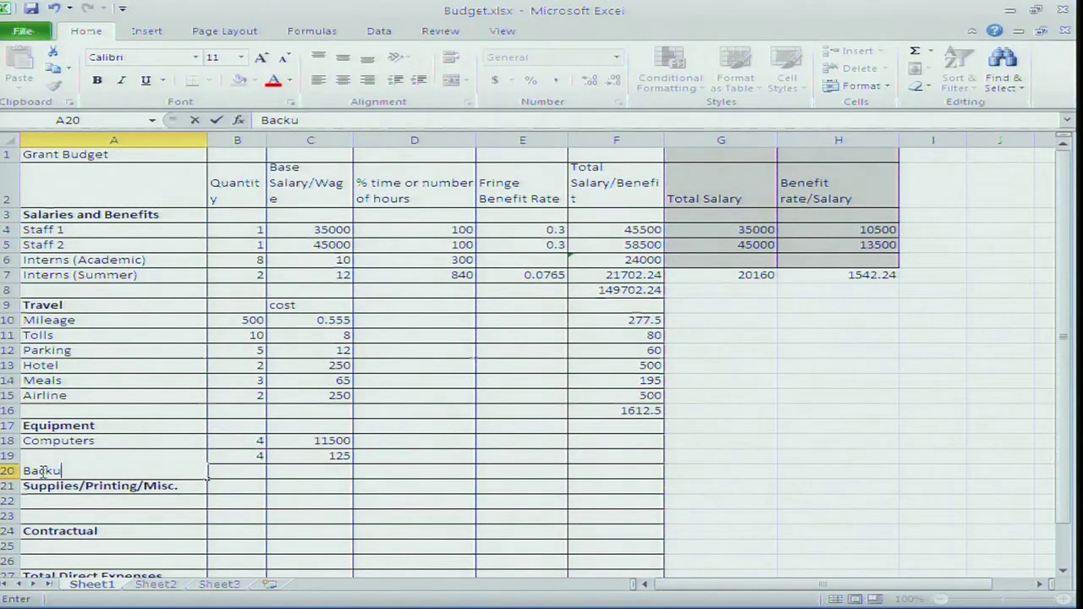
type("p Storage")
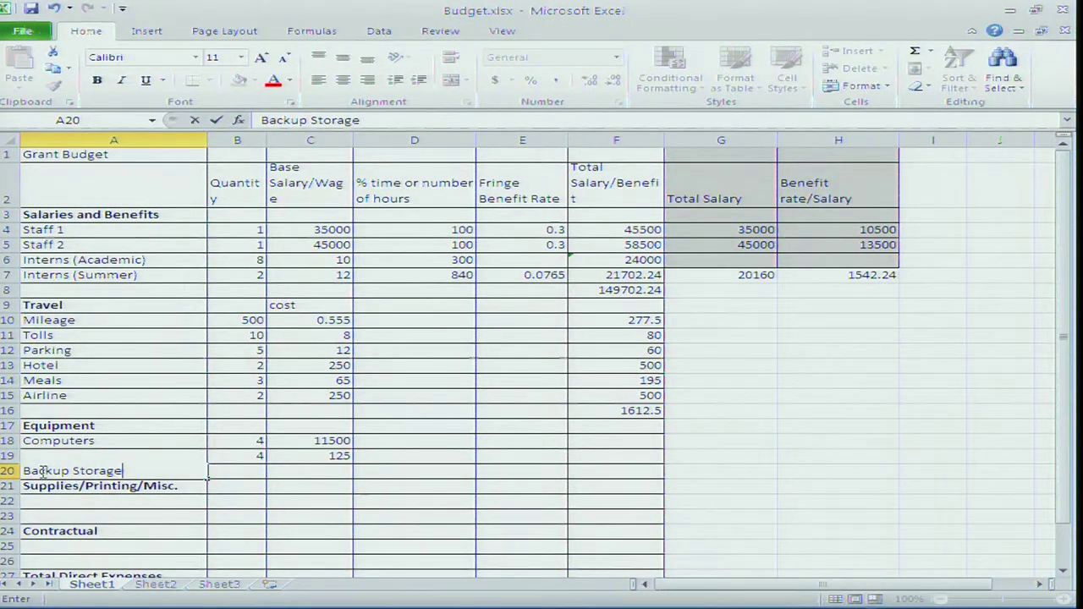
key("Tab")
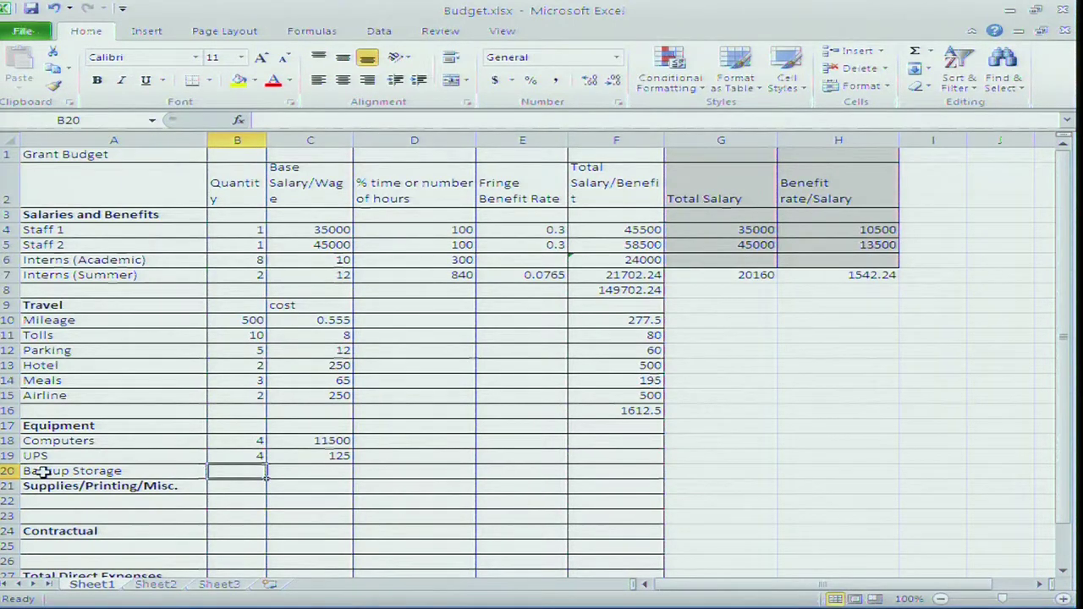
type("1")
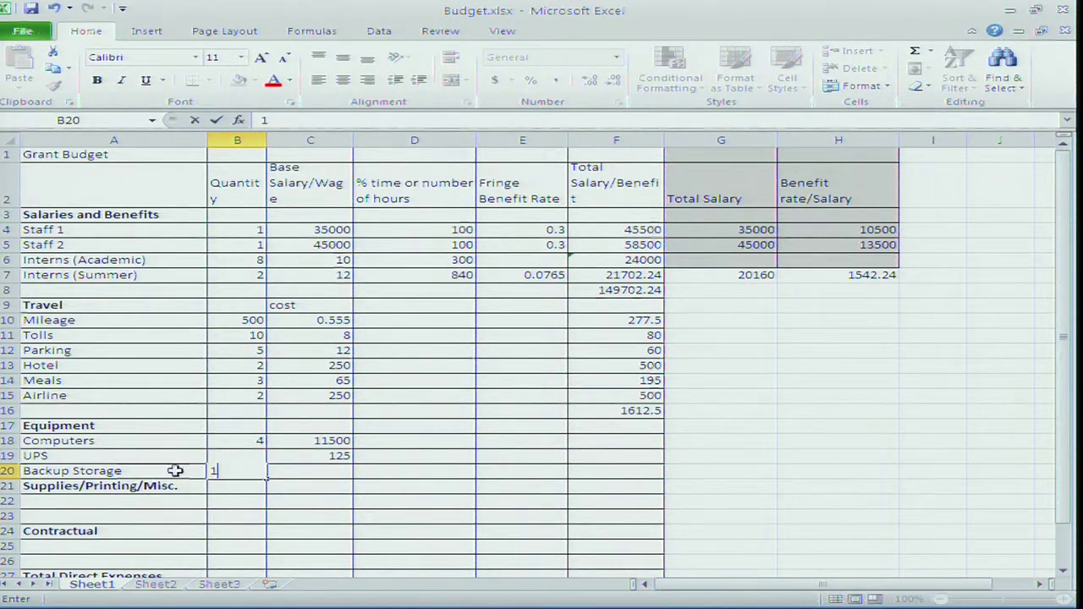
left_click(300, 473)
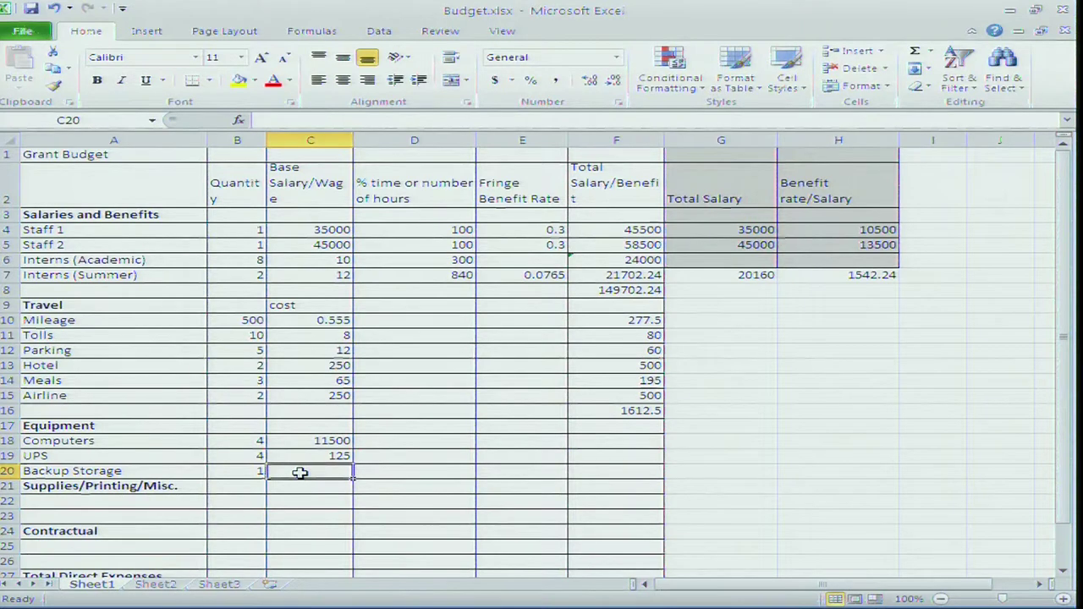
type("45000")
left_click(534, 493)
Calculate the Computers total in F18 by multiplying quantity by cost with =B18*C18
left_click(598, 441)
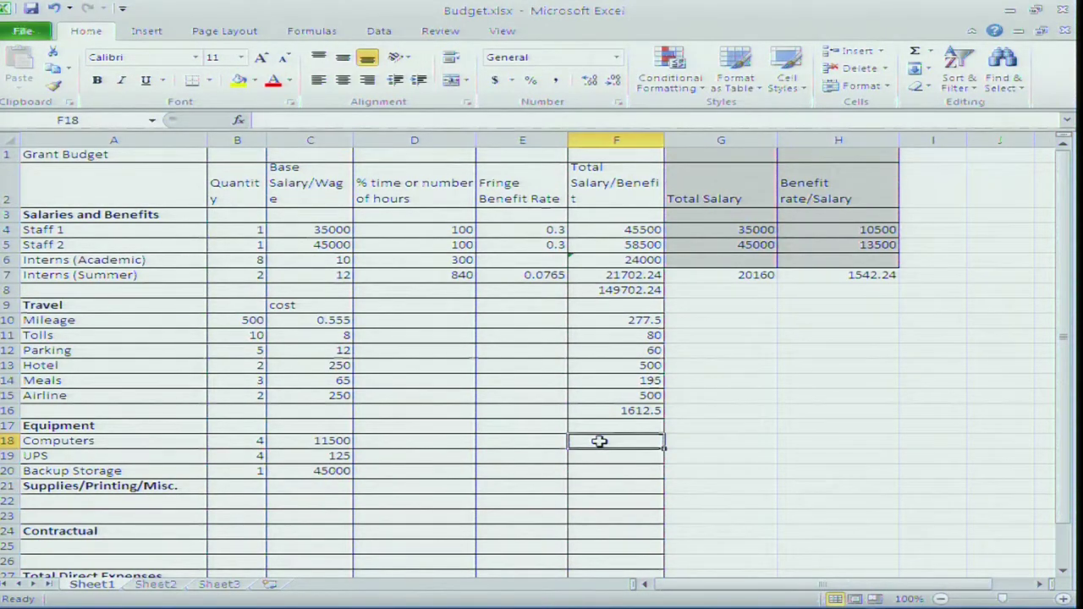
type("=")
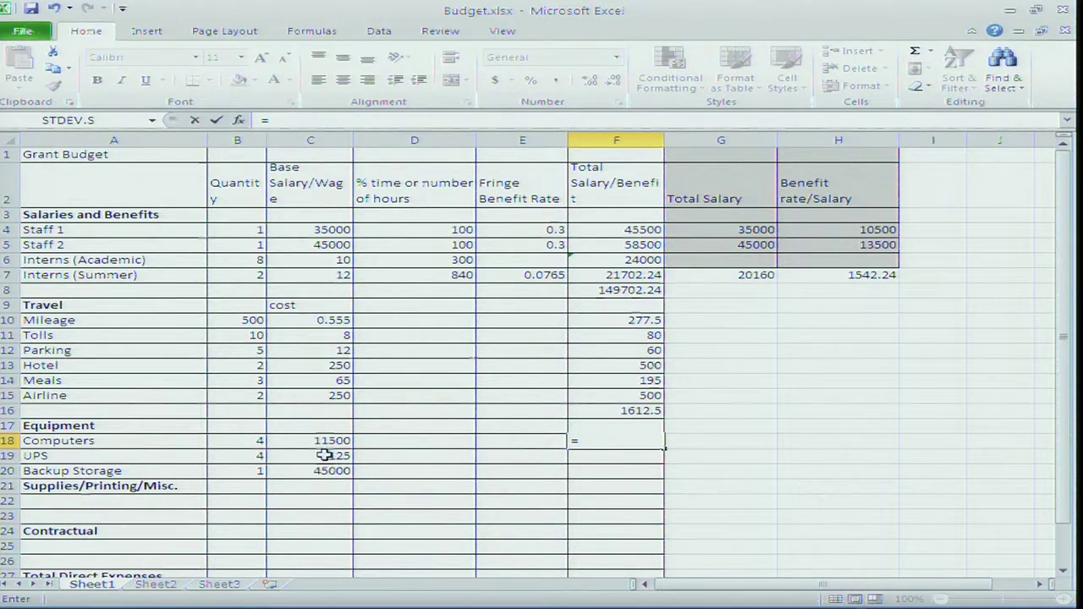
left_click(233, 440)
type("*")
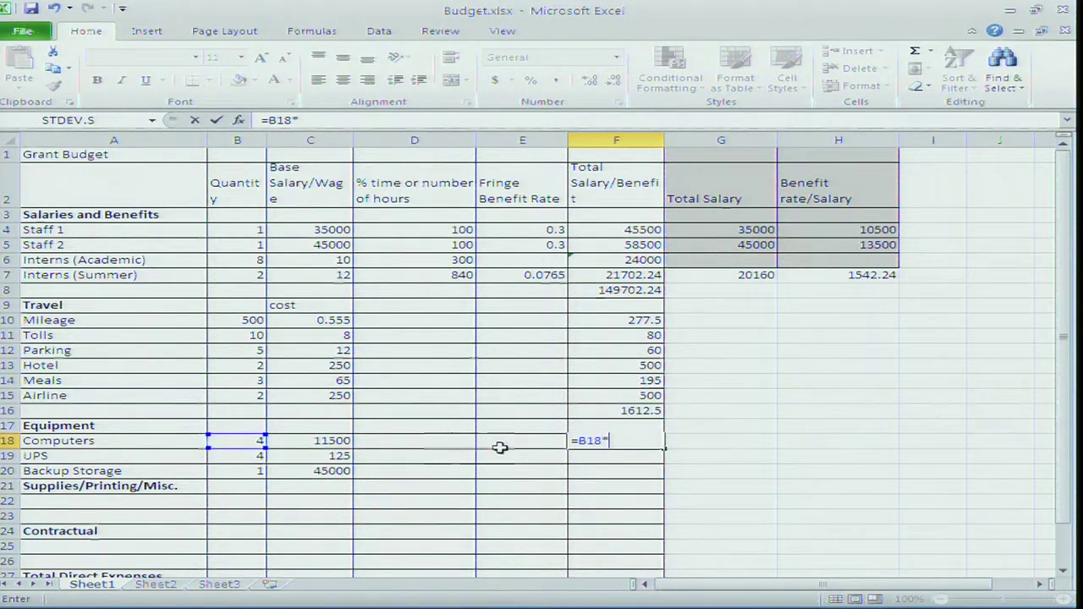
left_click(320, 442)
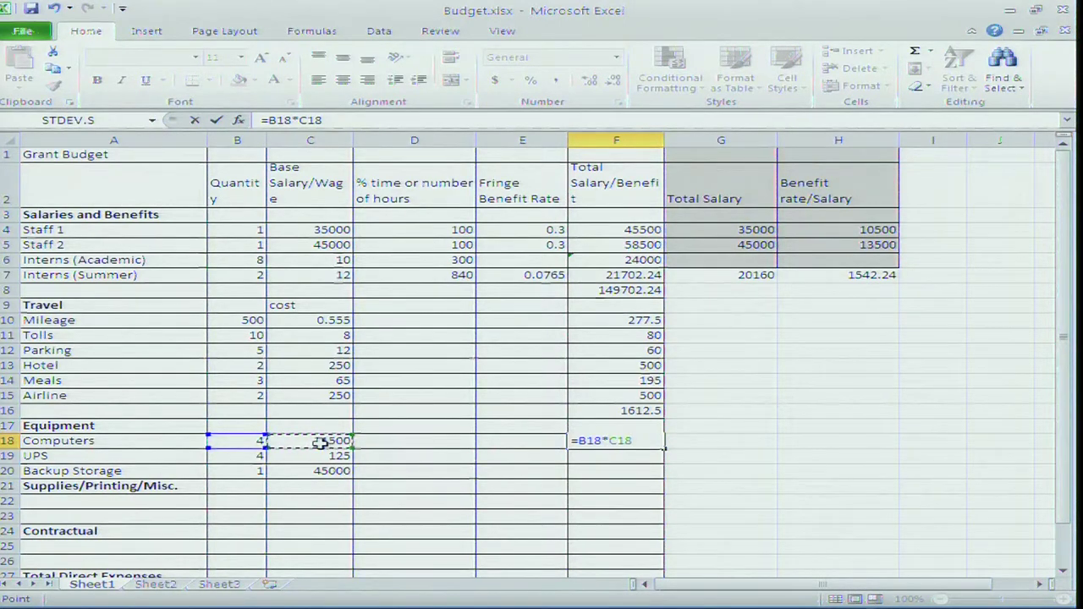
key("Return")
left_click(634, 441)
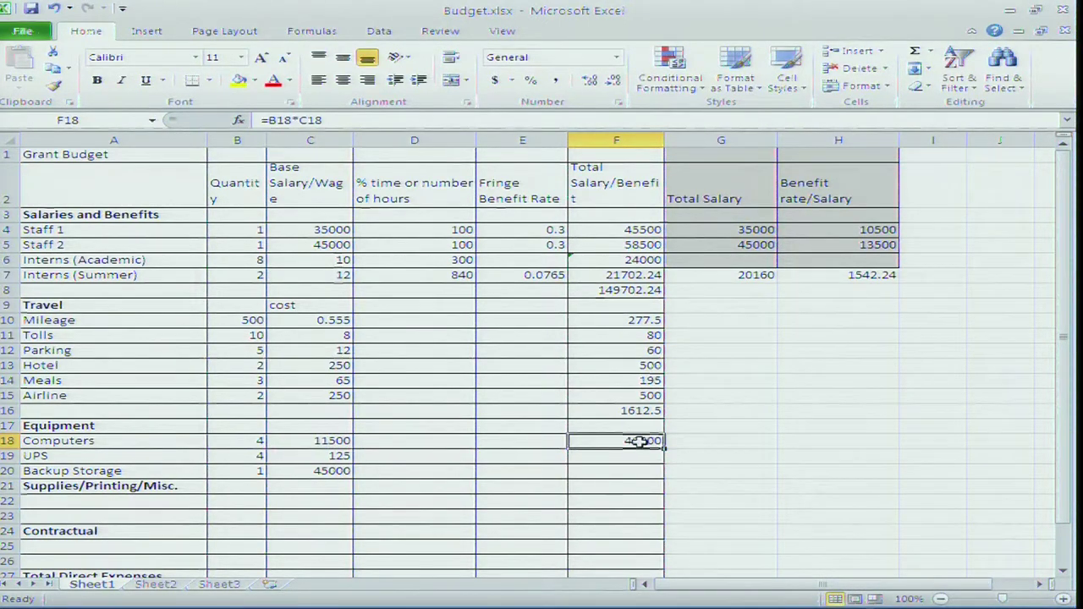
Copy the Computers total formula from F18 down through F20 for the UPS and Backup Storage rows
left_click_drag(665, 449, 648, 479)
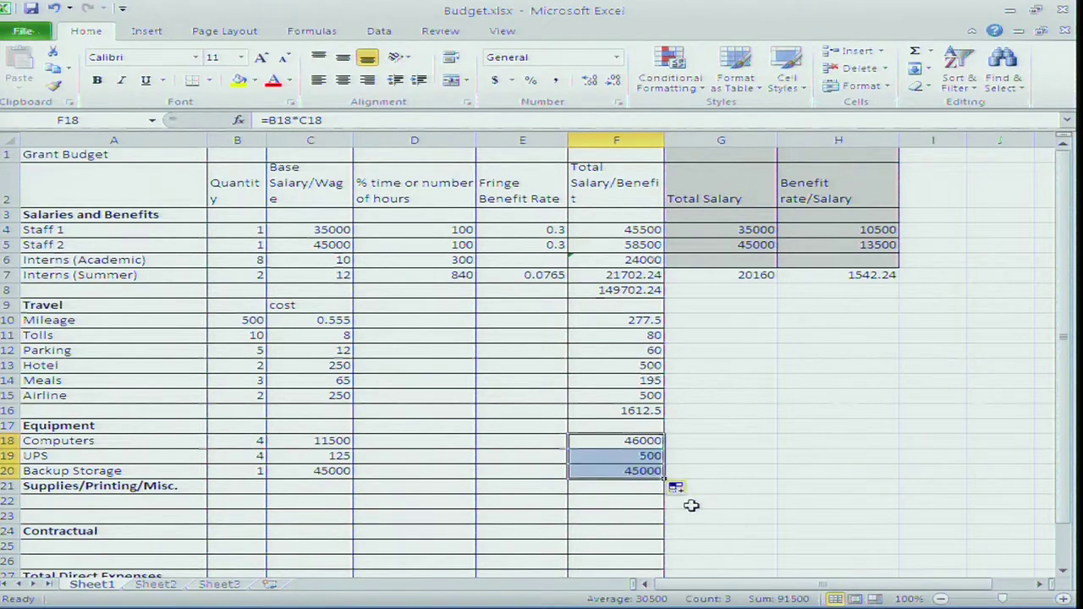
Insert a blank row above Supplies/Printing/Misc. and sum the equipment totals F18:F20 in F21 with AutoSum
left_click(10, 487)
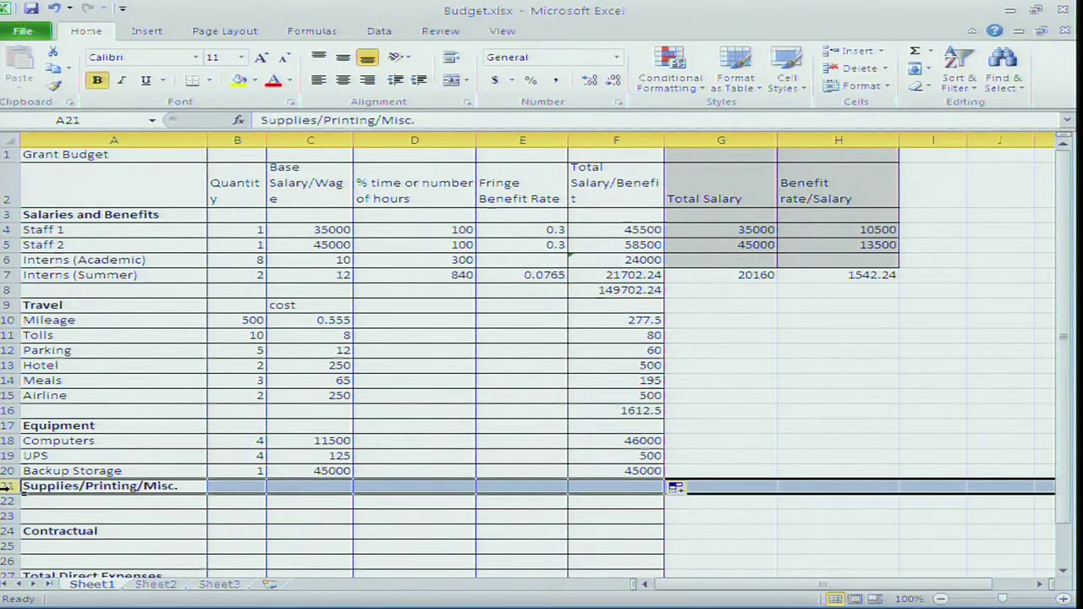
right_click(12, 488)
left_click(63, 372)
left_click_drag(641, 442, 620, 489)
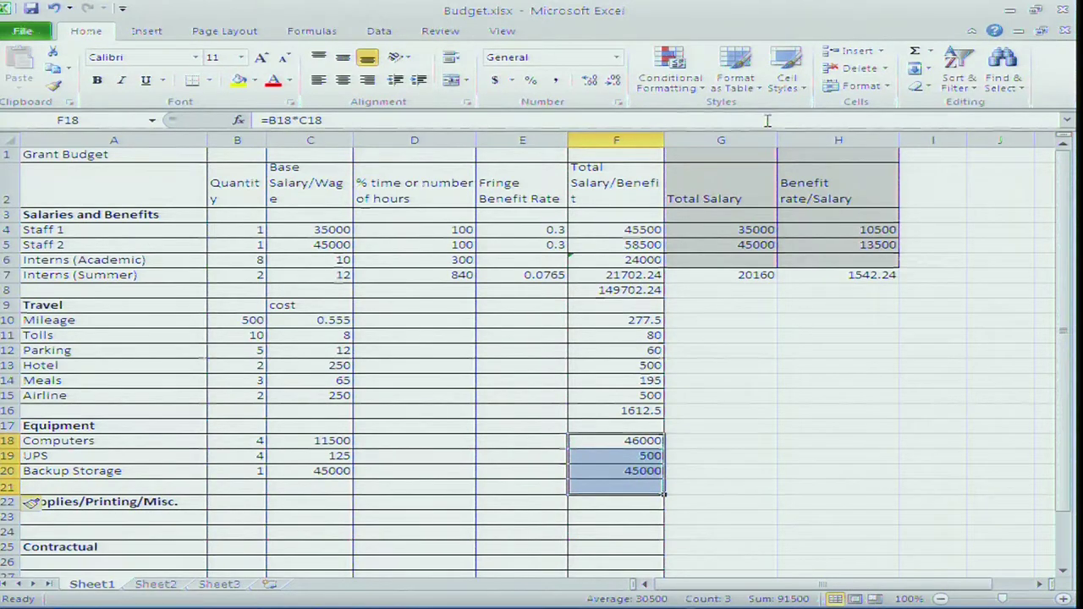
left_click(915, 51)
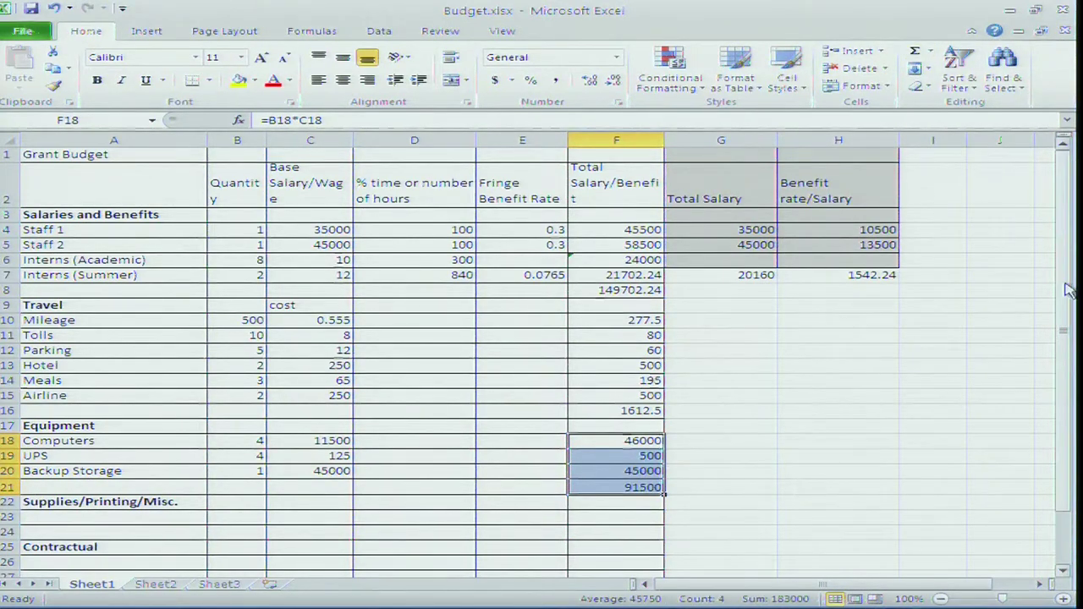
Add "misc" in A23 under Supplies/Printing/Misc. and enter 2500 in both B23 and F23
left_click_drag(1068, 291, 1068, 360)
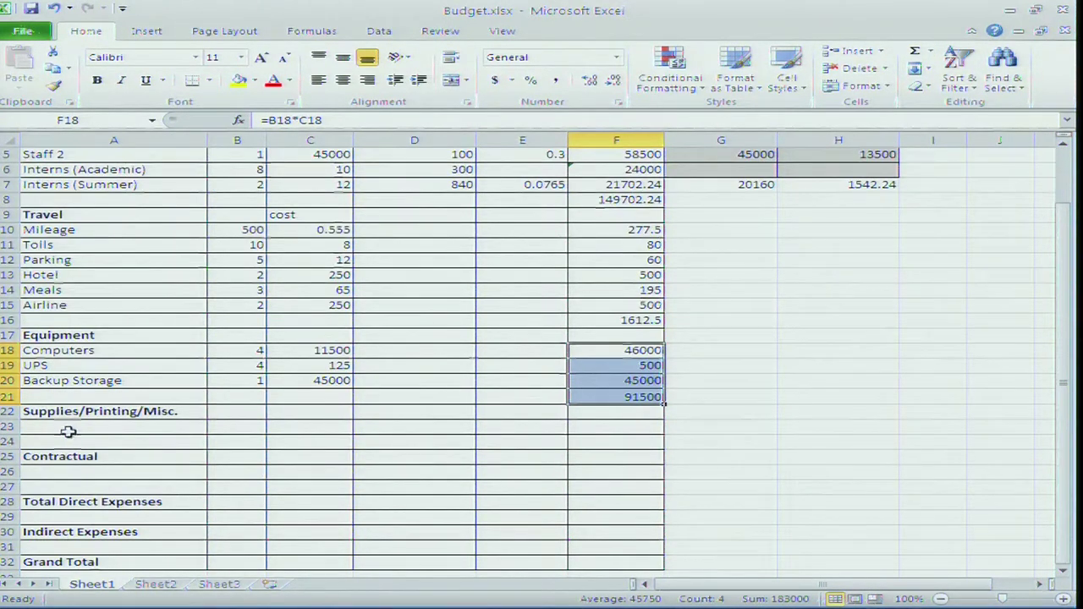
left_click(67, 429)
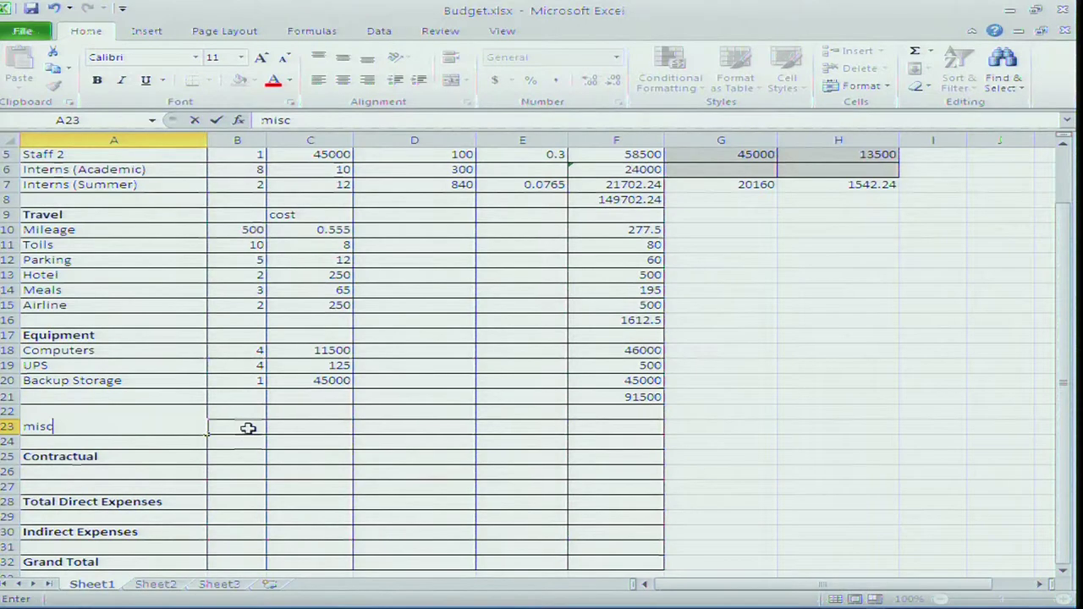
left_click(248, 428)
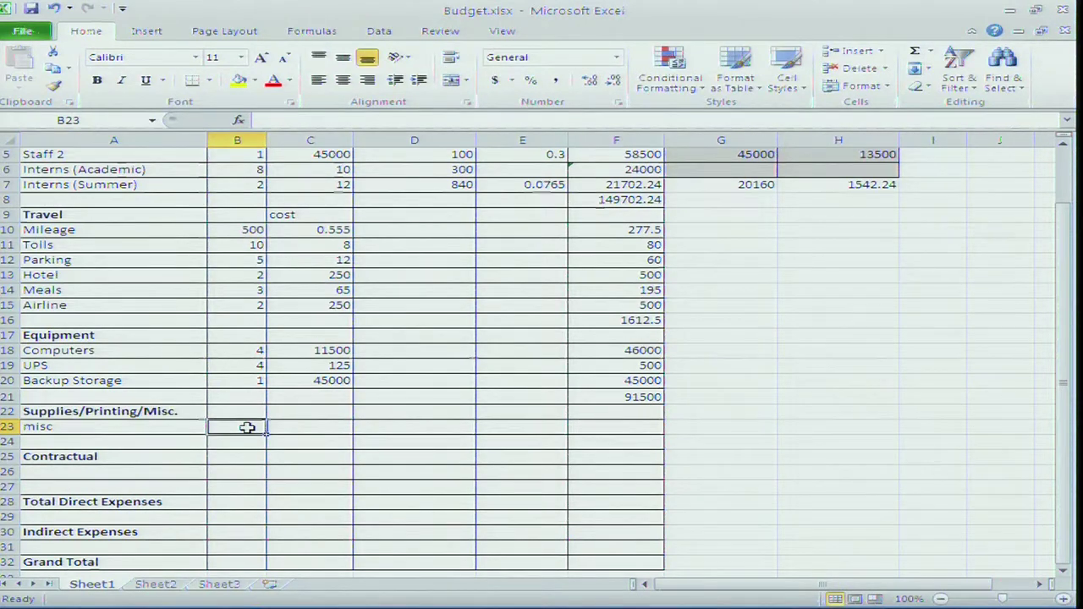
type("25")
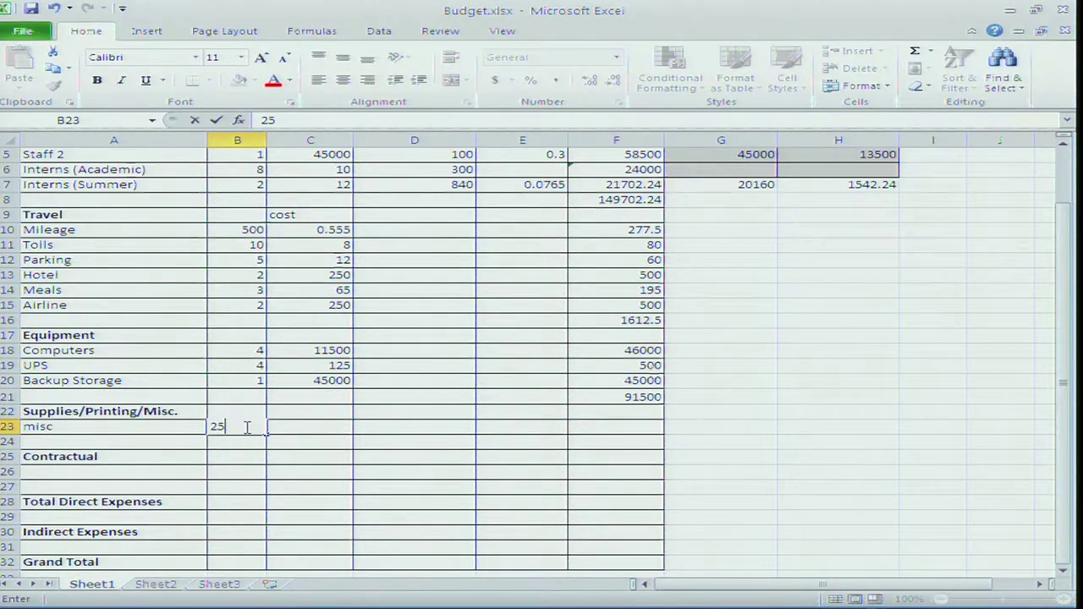
type("00")
left_click(614, 429)
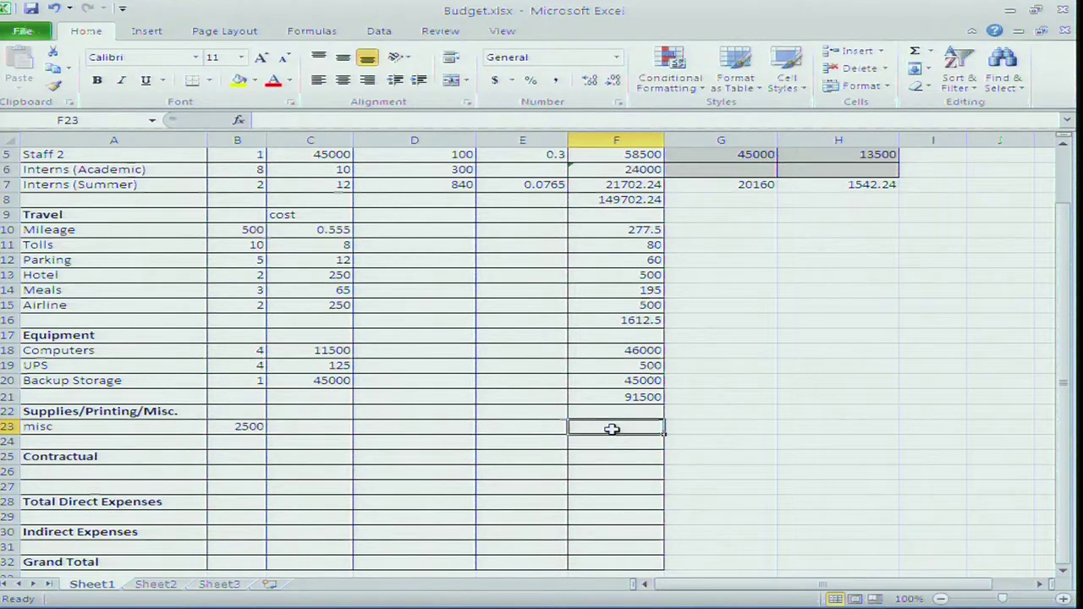
type("2500")
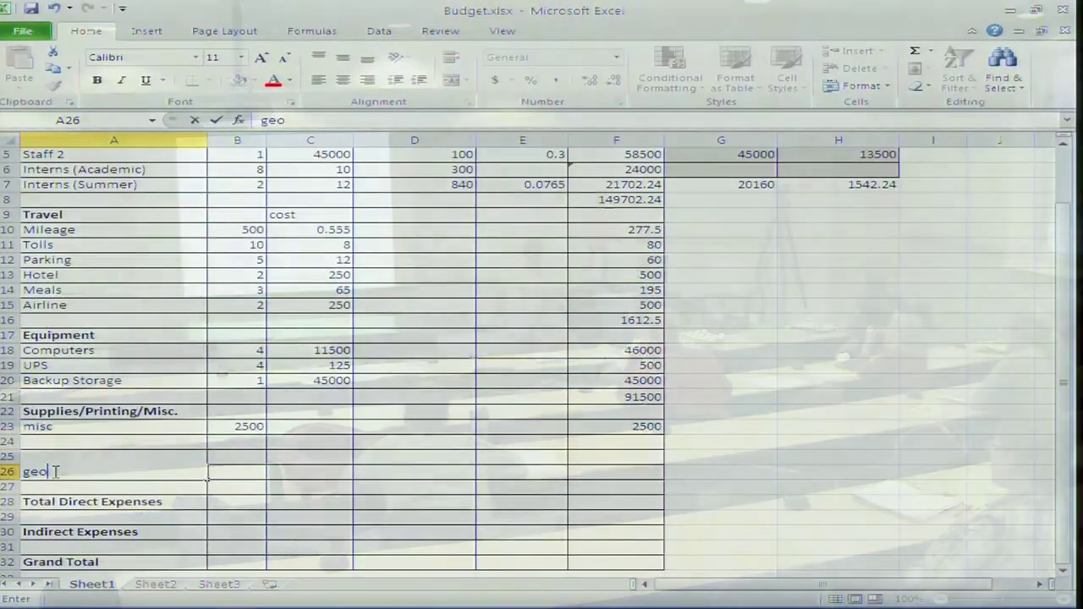
Add "geographit" in A26 under Contractual and enter 35000 in both B26 and F26
type("graphit")
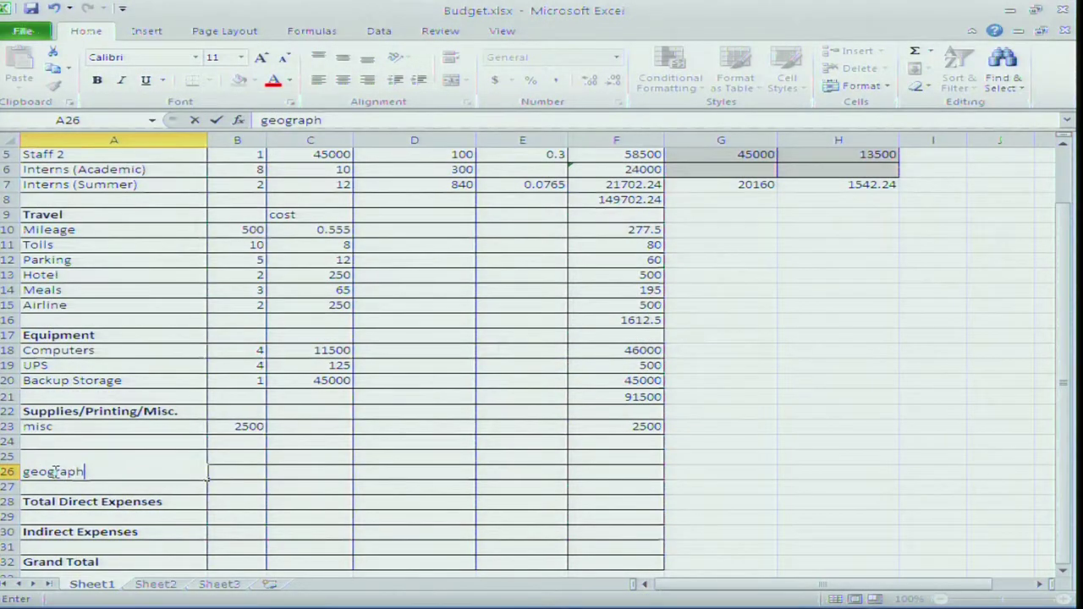
left_click(243, 472)
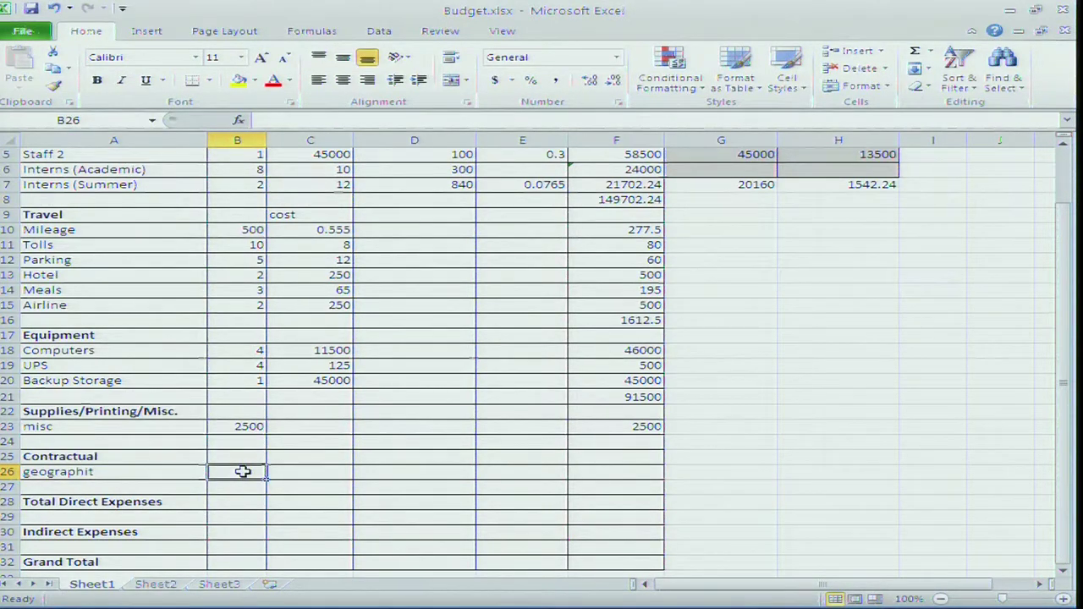
type("35000")
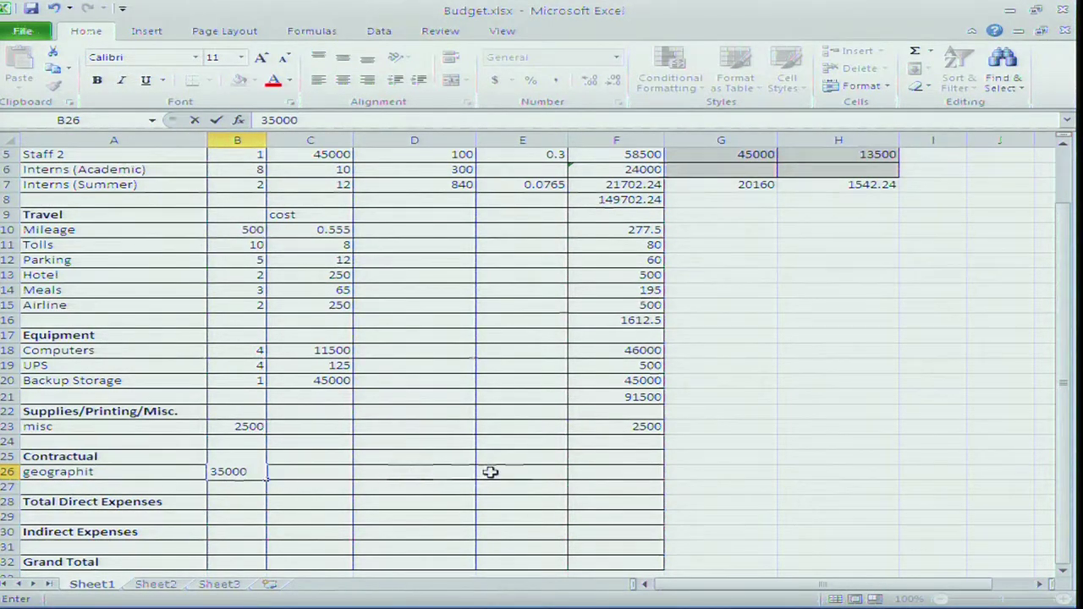
left_click(625, 471)
type("35000")
left_click(836, 456)
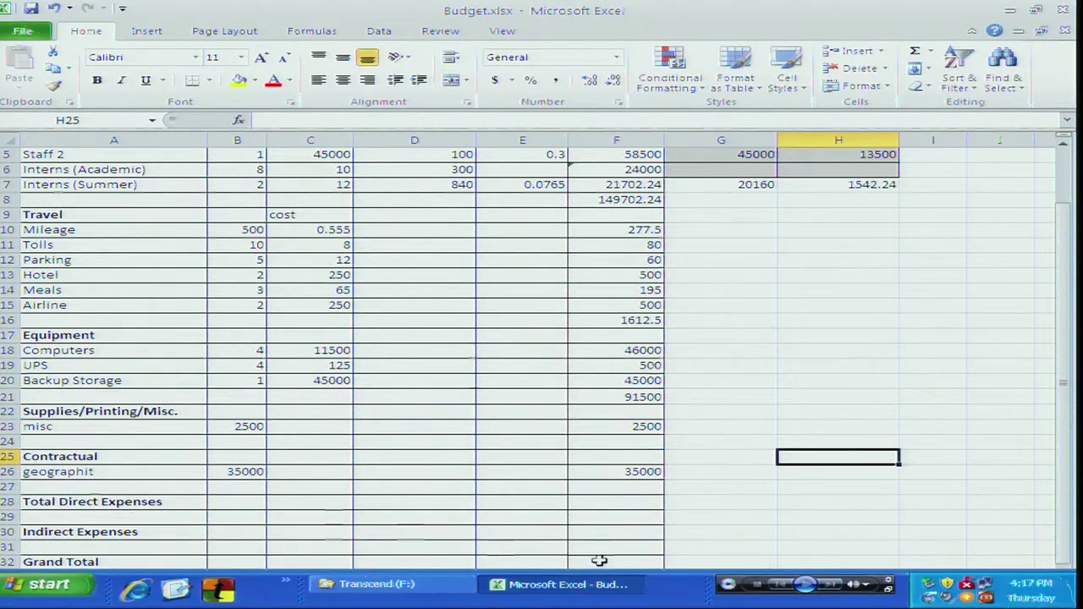
Insert two blank rows above the Total Direct Expenses row
left_click(599, 504)
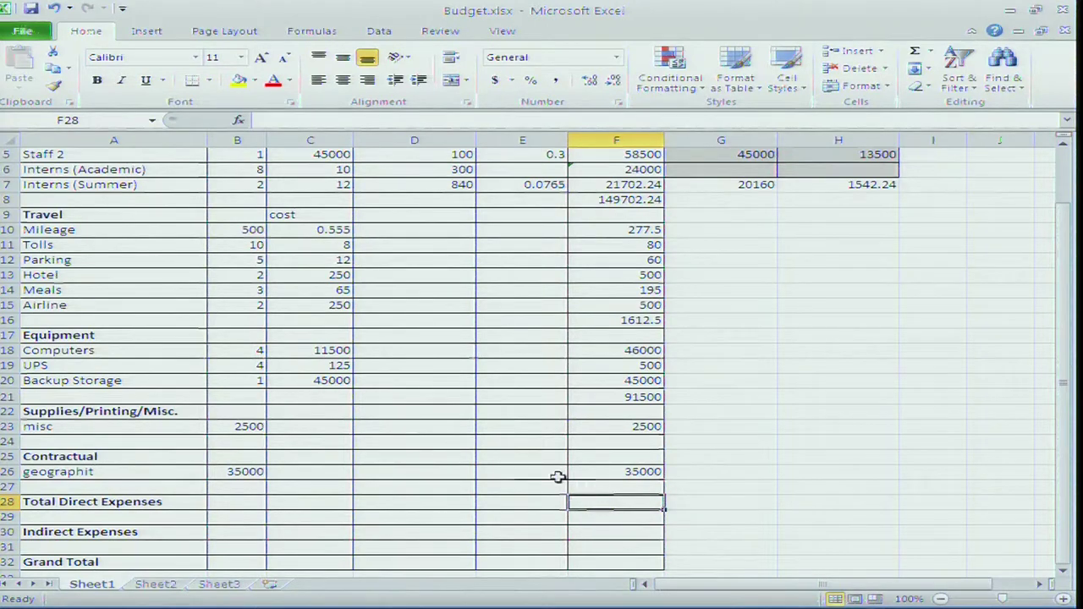
left_click(6, 502)
right_click(5, 502)
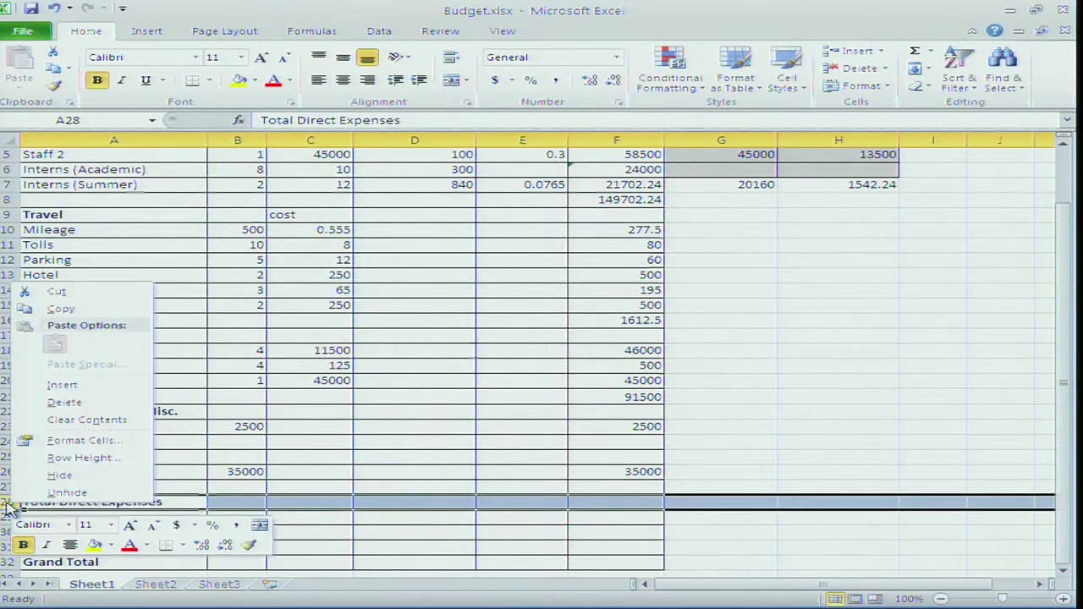
left_click(50, 383)
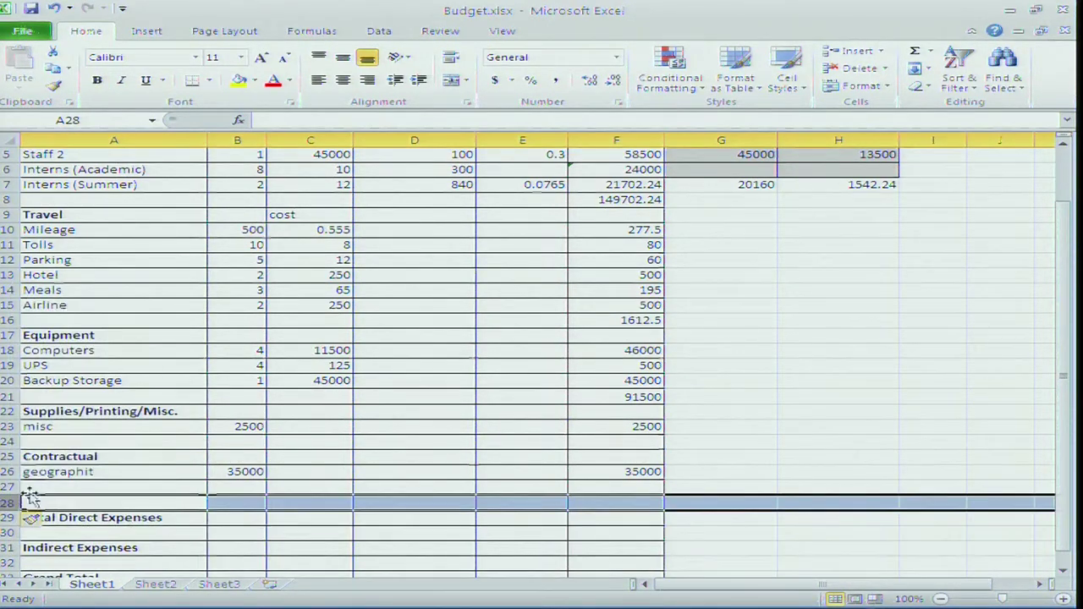
right_click(6, 501)
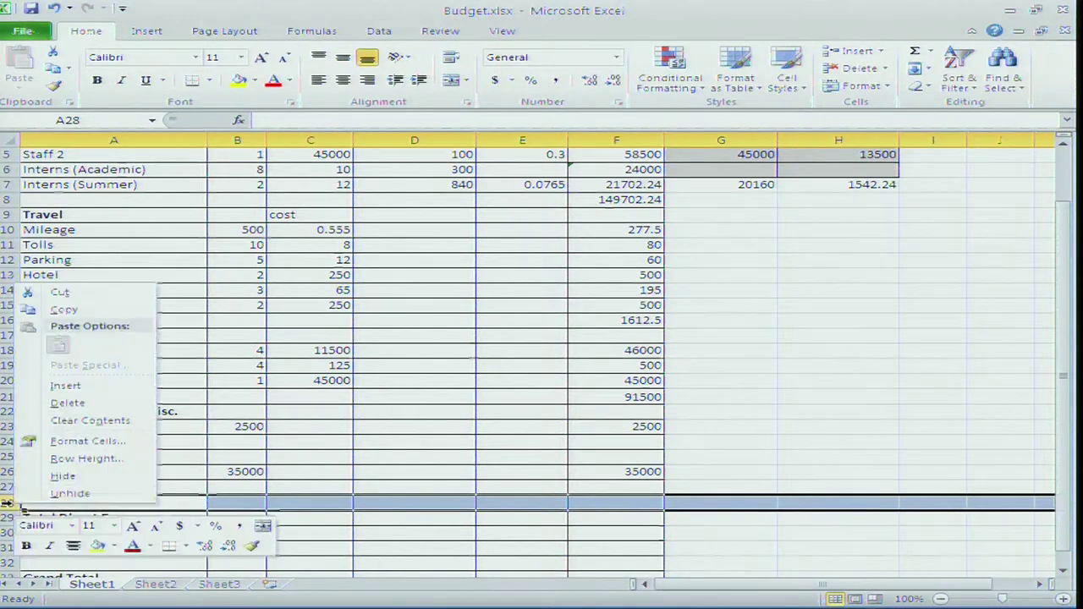
left_click(67, 387)
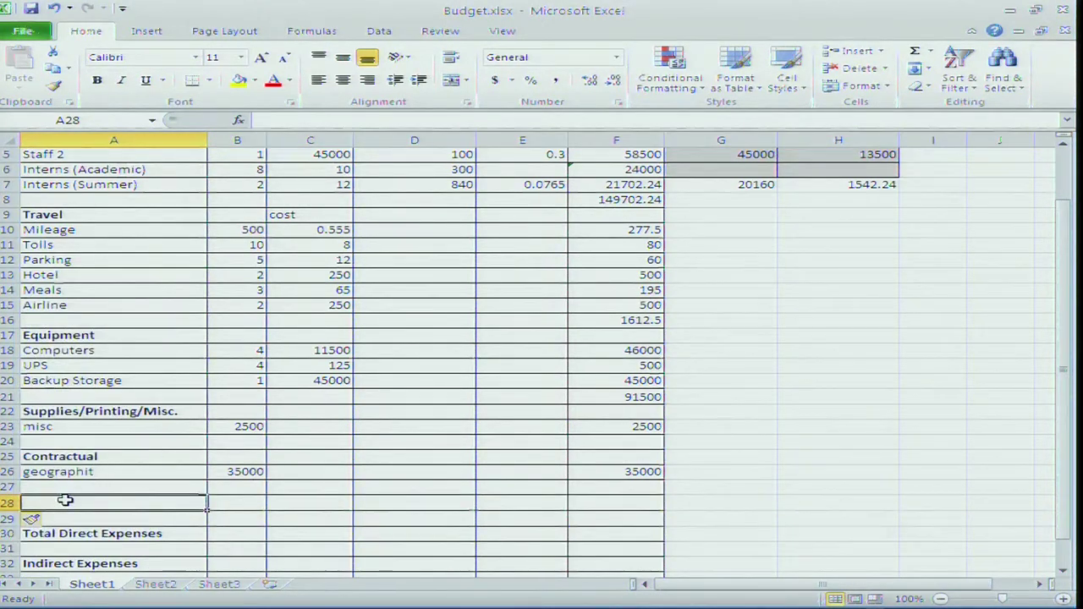
Enter the section heading "Other Direct" in A28 and make its text bold
type("Other D")
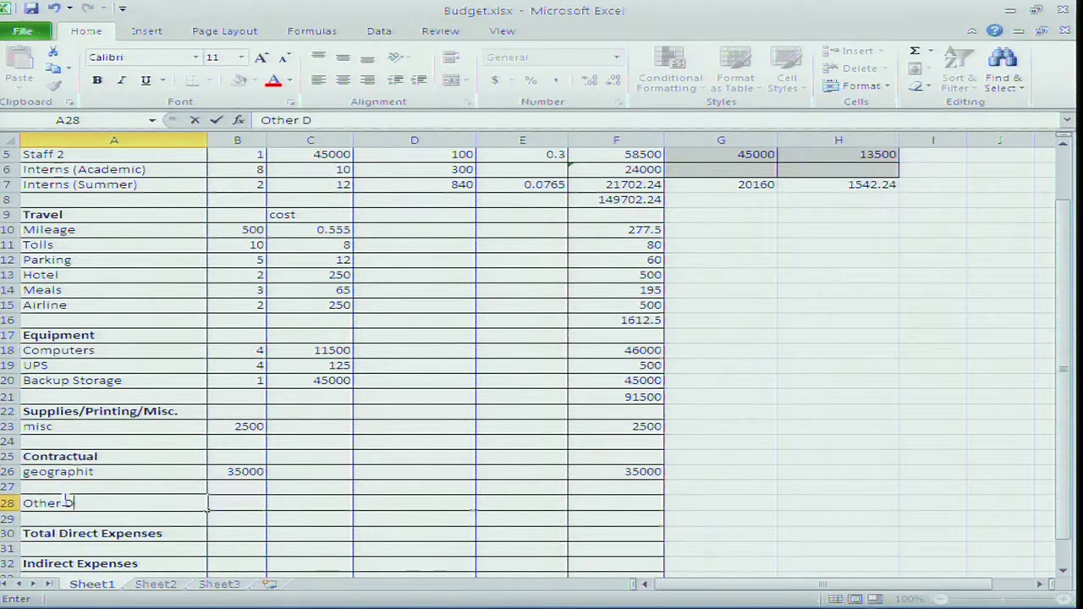
type("irect")
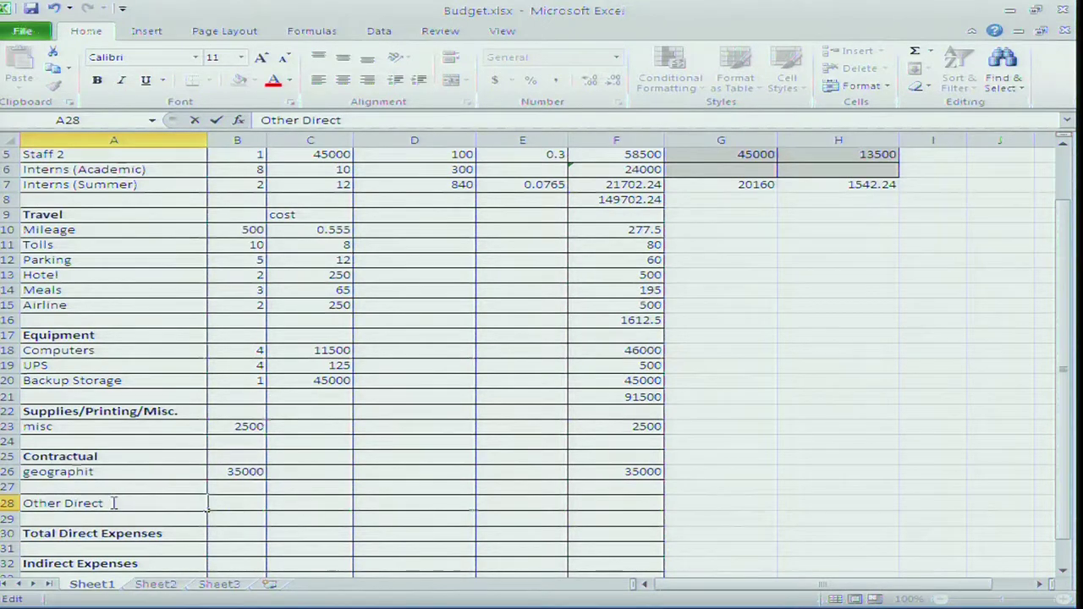
left_click_drag(105, 503, 23, 504)
left_click(97, 79)
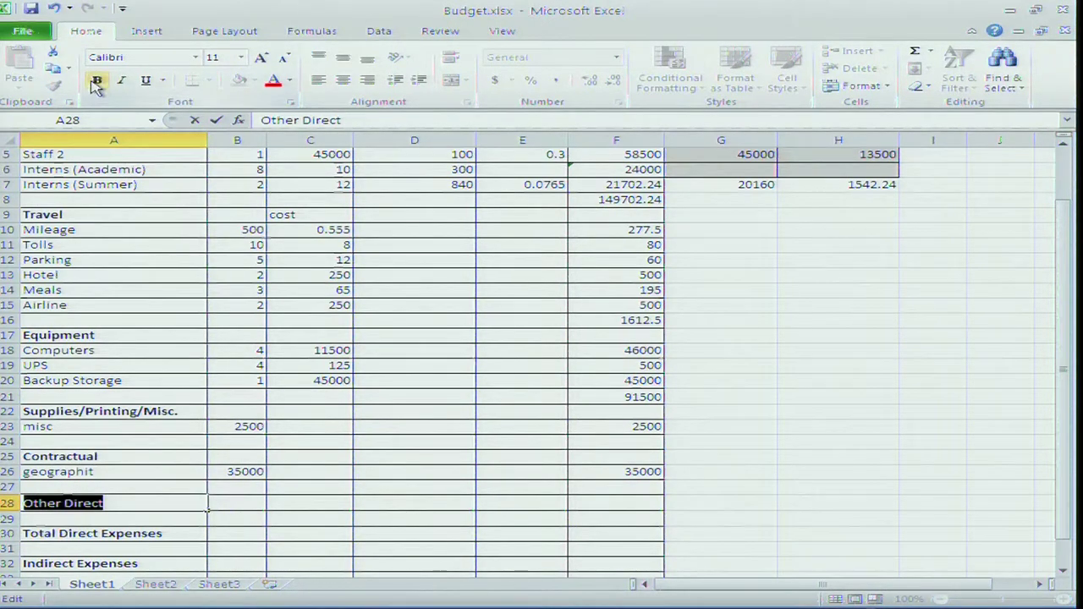
Add "Rent" in A29 under Other Direct and enter 18000 in both B29 and F29
left_click(56, 520)
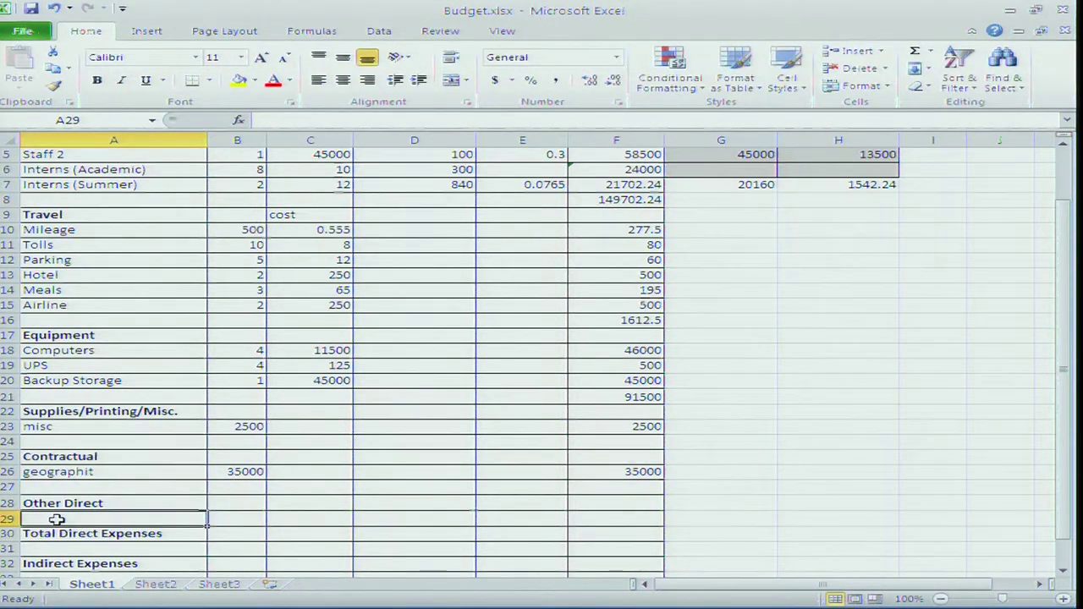
type("Rent")
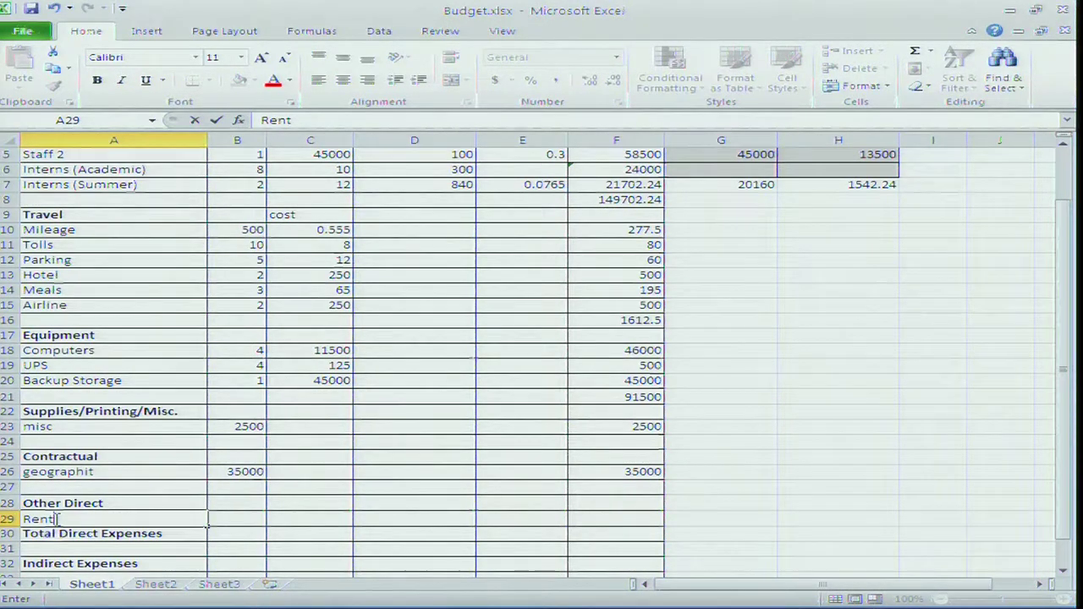
left_click(234, 517)
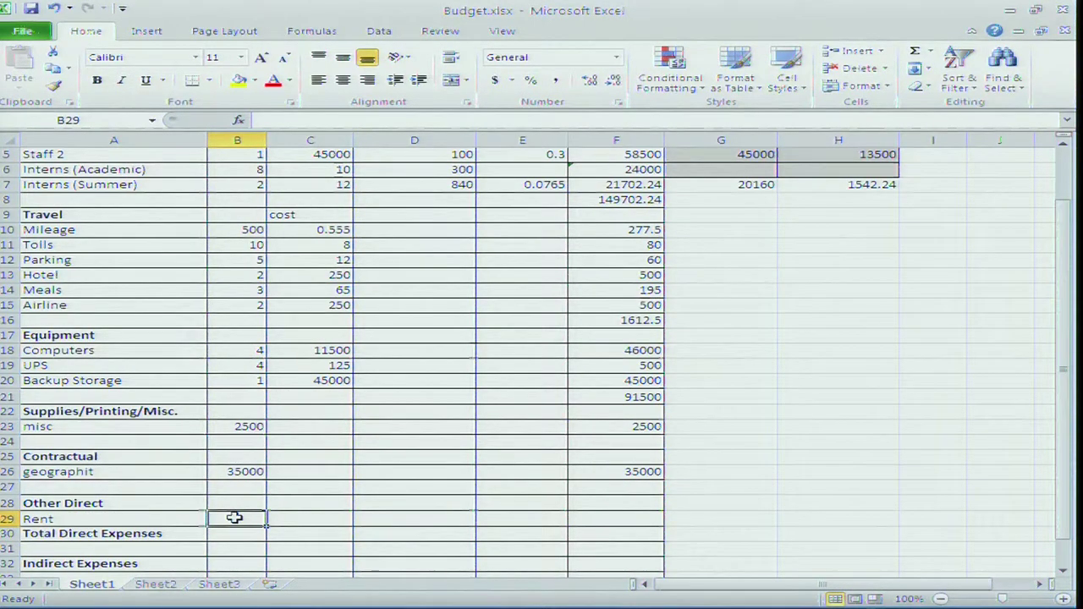
type("18000")
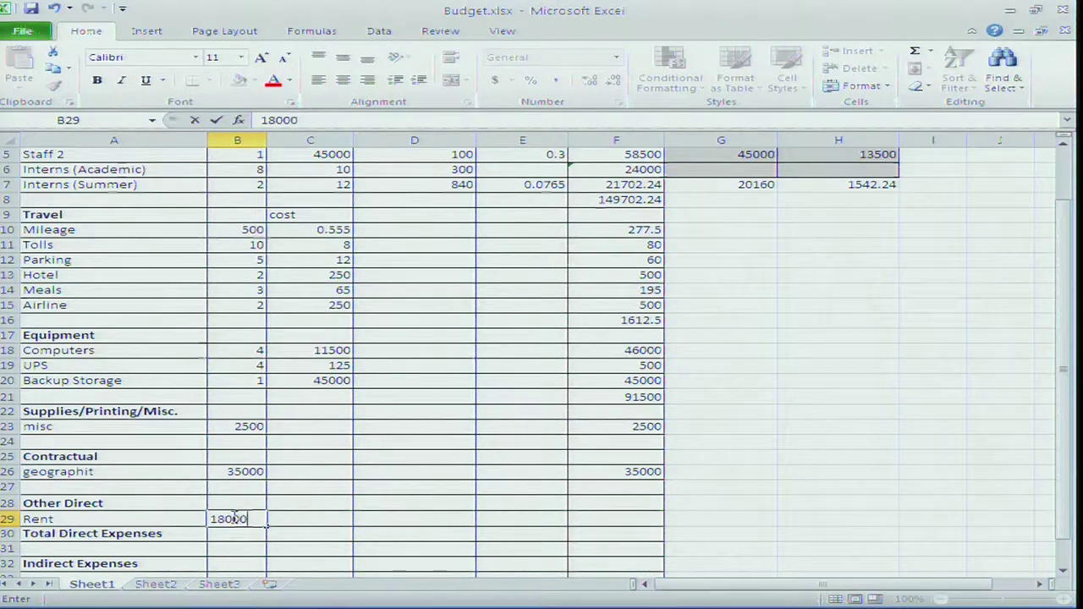
key("Tab")
left_click(604, 519)
type("18000")
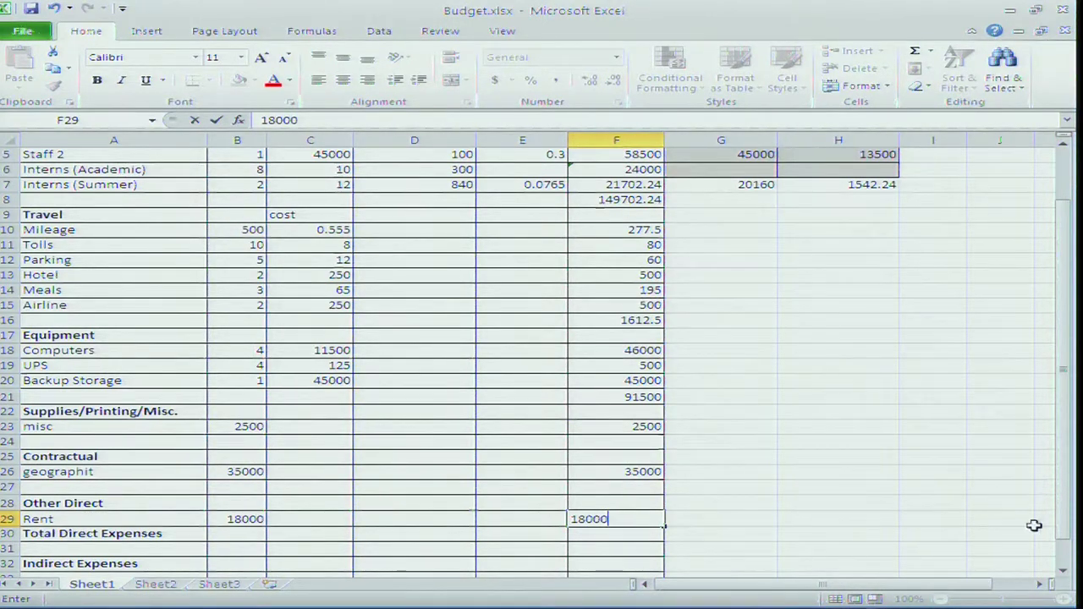
left_click_drag(1066, 537, 1067, 563)
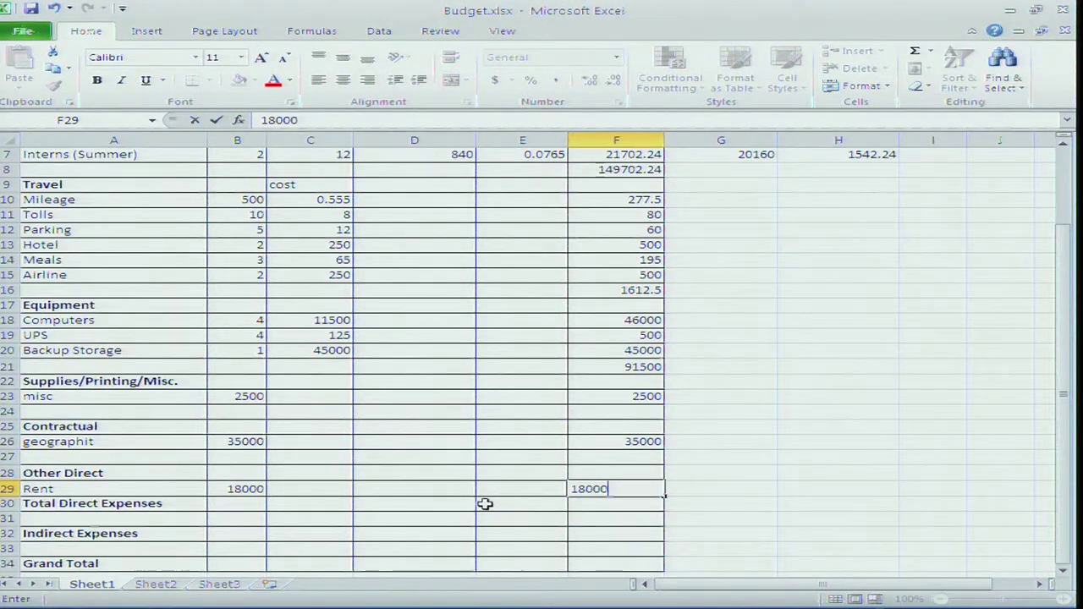